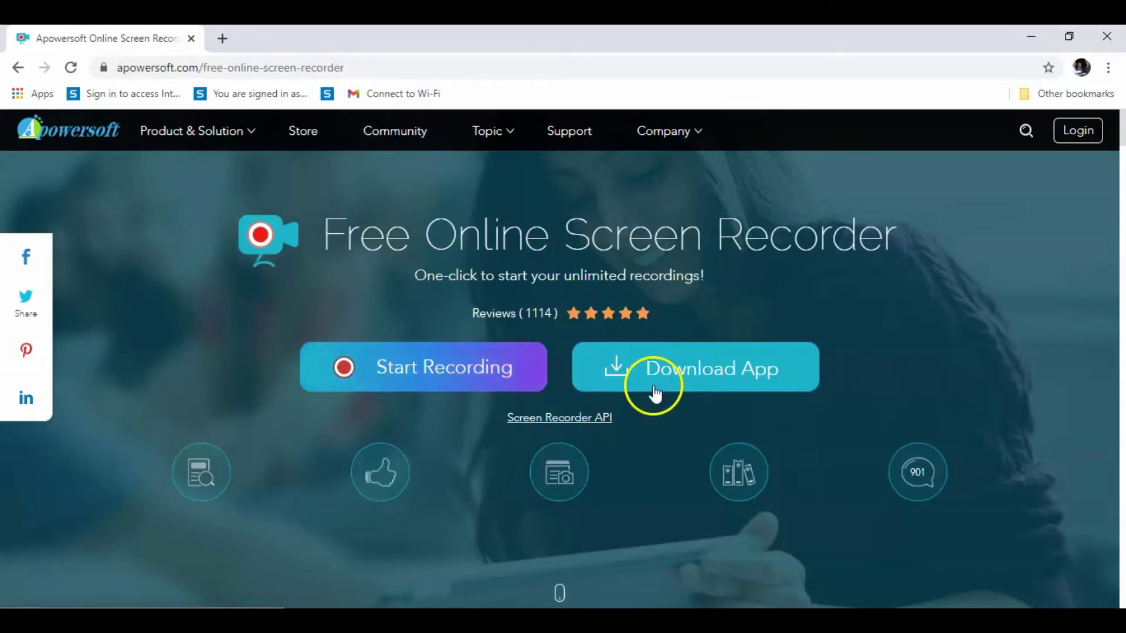
# Step: Download the Apowersoft screen recorder installer from the web page and minimize the browser
pyautogui.click(777, 376)
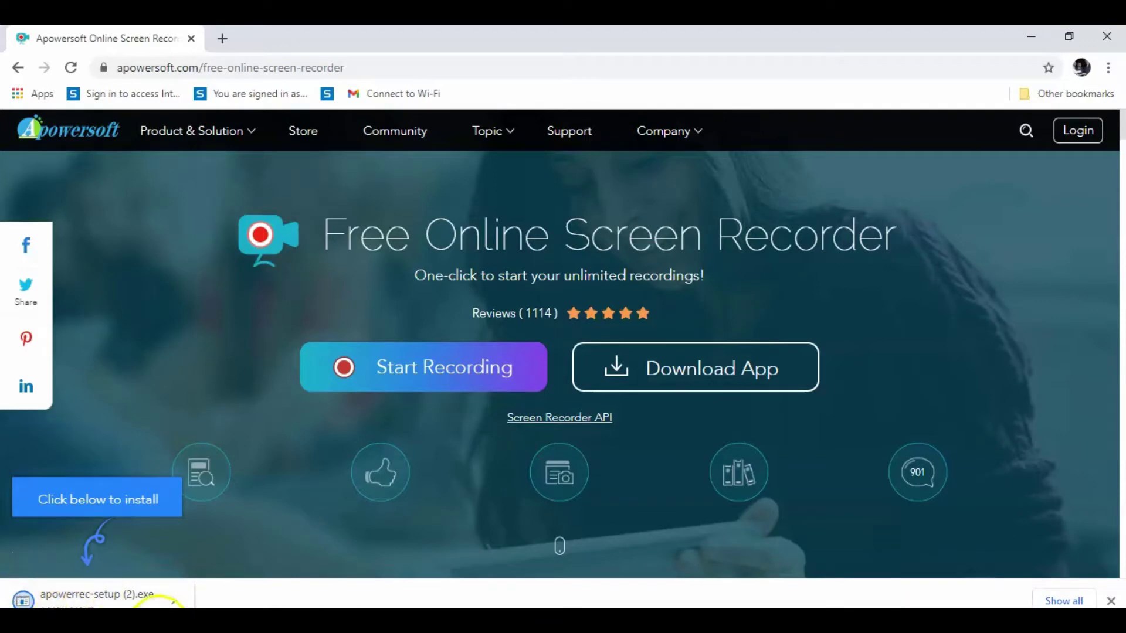
pyautogui.click(176, 602)
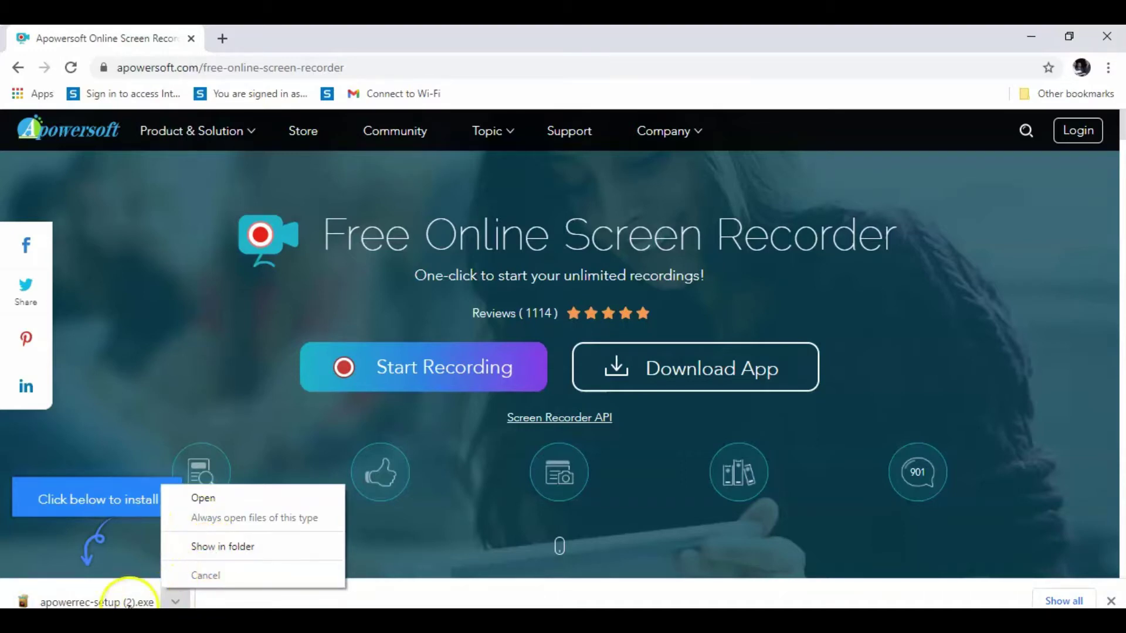
pyautogui.click(175, 601)
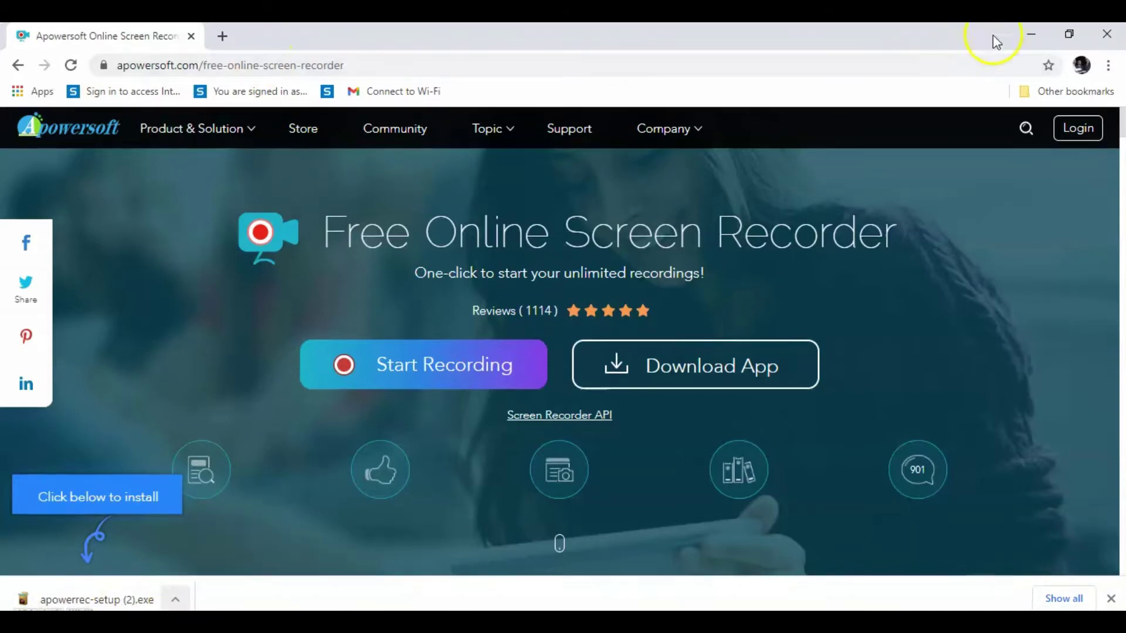
pyautogui.click(1033, 32)
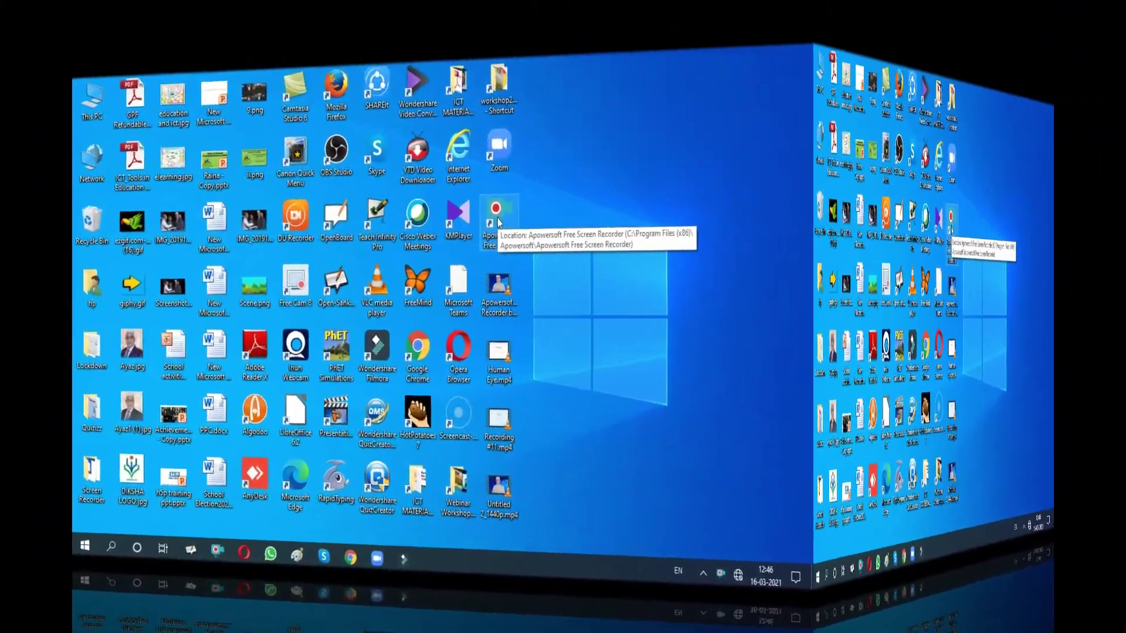
# Step: Launch Apowersoft Free Screen Recorder from the desktop and enlarge the capture region to about 844 × 523
pyautogui.doubleClick(874, 195)
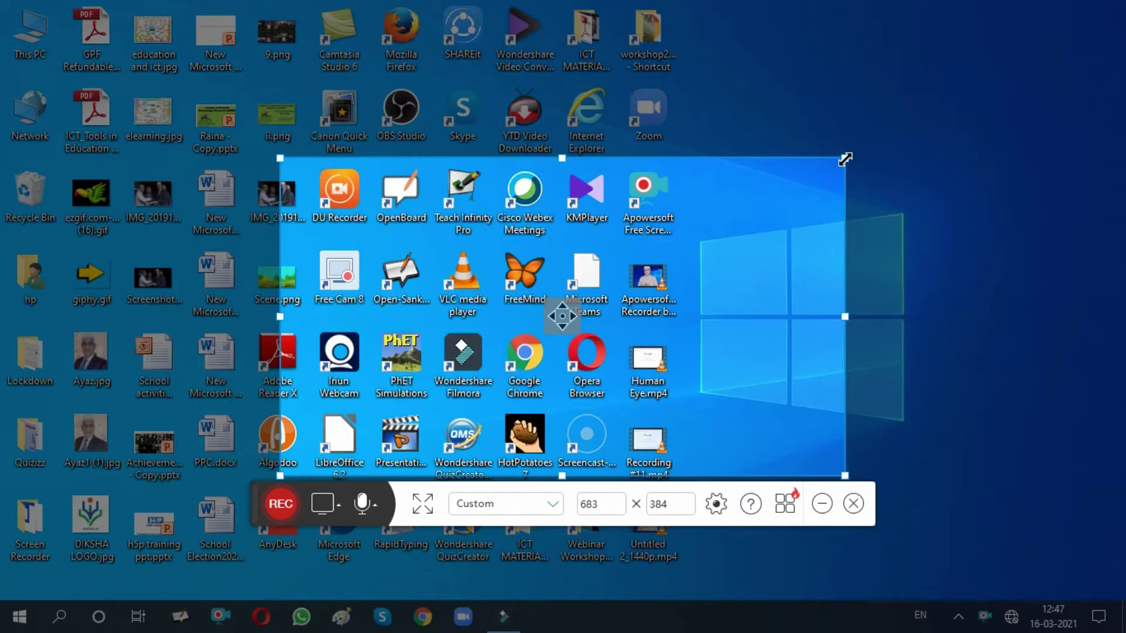
pyautogui.moveTo(844, 158); pyautogui.dragTo(977, 44)
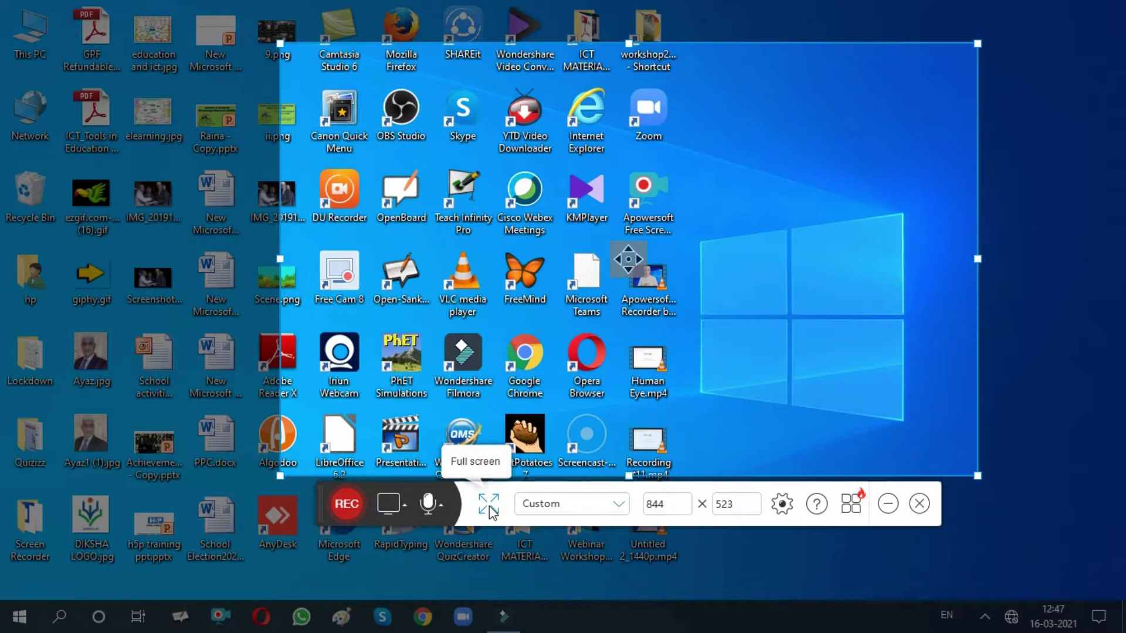
# Step: Toggle the capture area between full screen and the custom region, ending on full screen at 1366 × 768
pyautogui.click(489, 505)
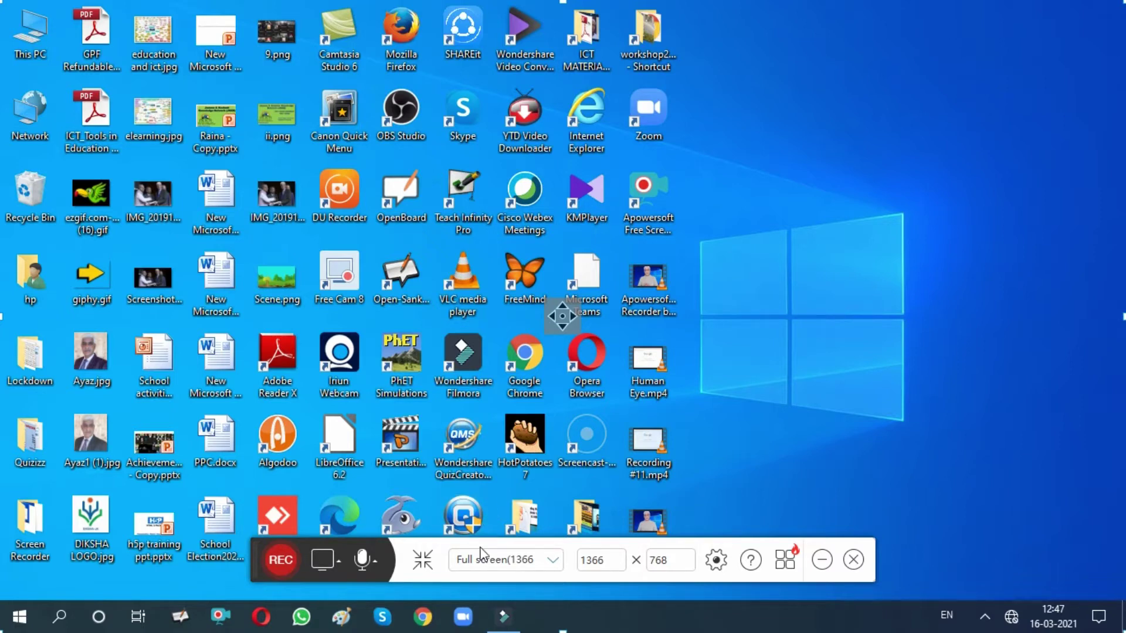
pyautogui.click(424, 564)
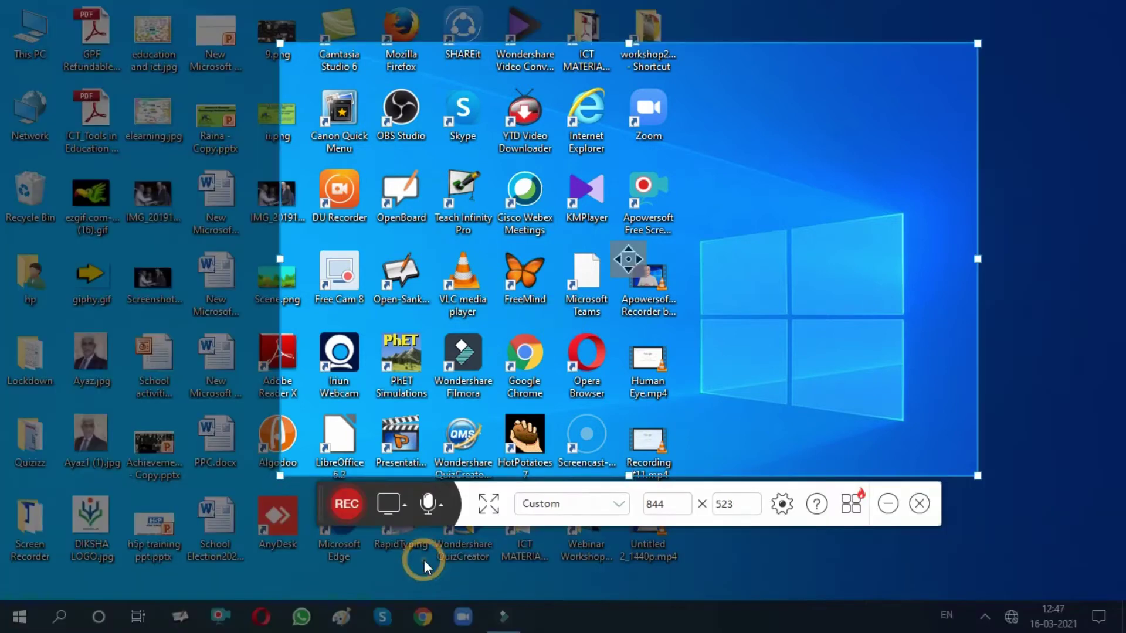
pyautogui.click(489, 504)
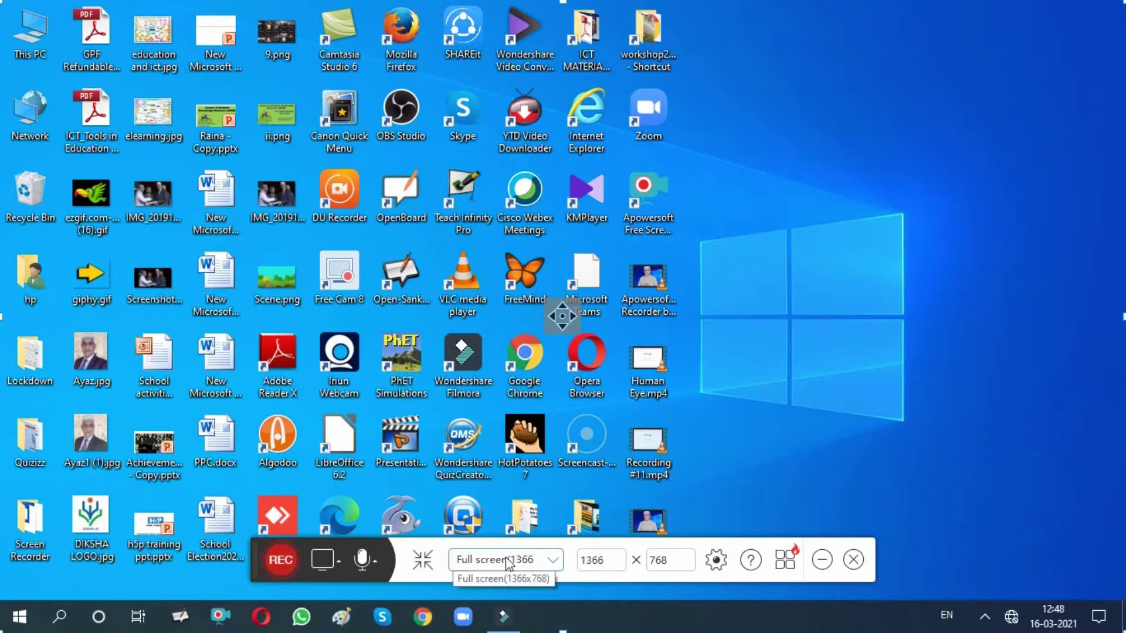
# Step: Review the preset capture sizes, from 144P to the iPad/iPad2 format, and choose Full screen(1366x768)
pyautogui.click(553, 560)
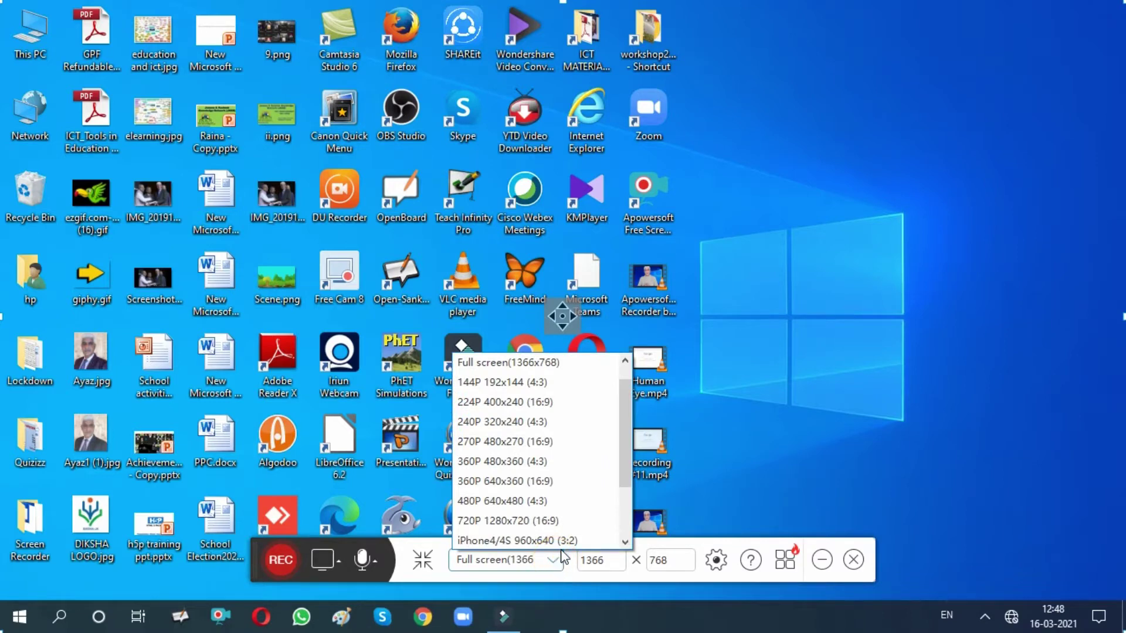
pyautogui.scroll(-2, 611, 486)
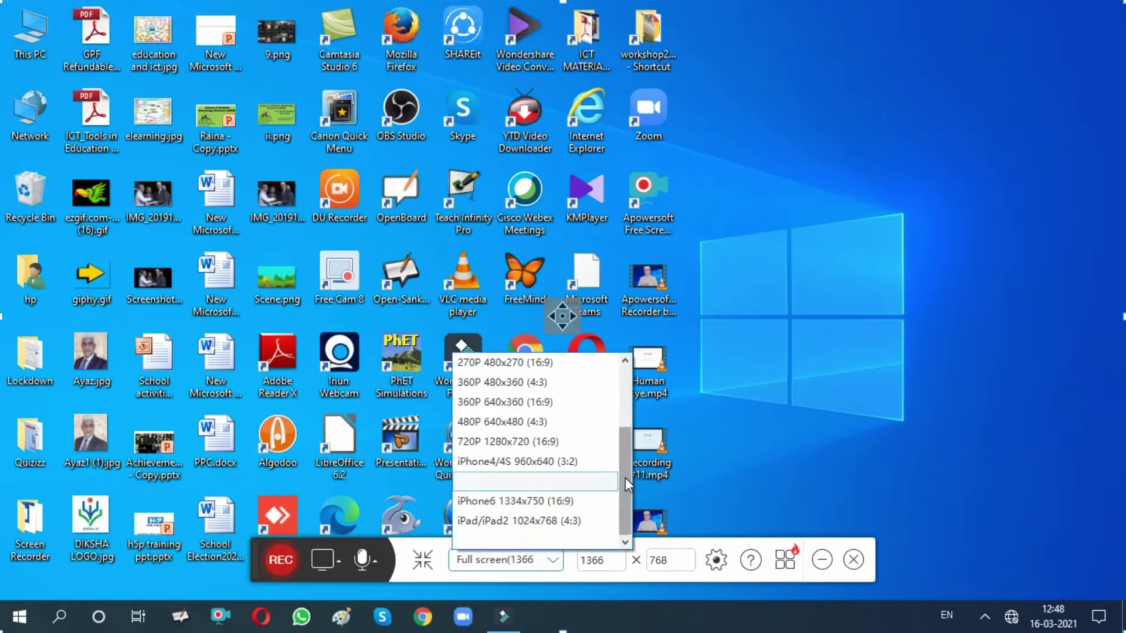
pyautogui.moveTo(625, 478); pyautogui.dragTo(621, 397)
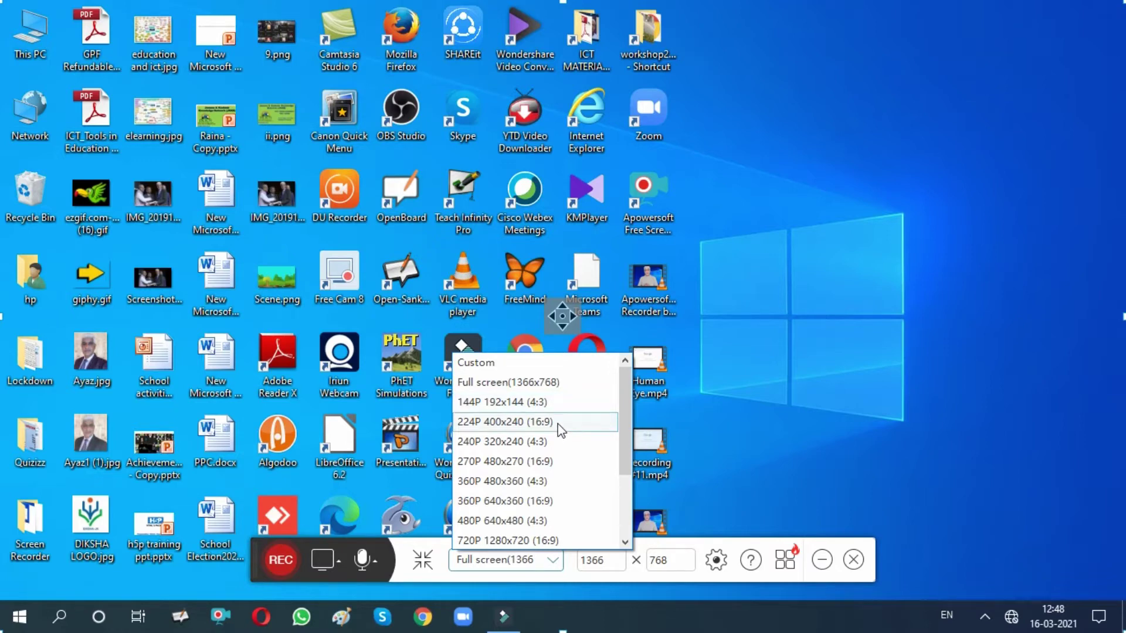
pyautogui.scroll(-1, 550, 481)
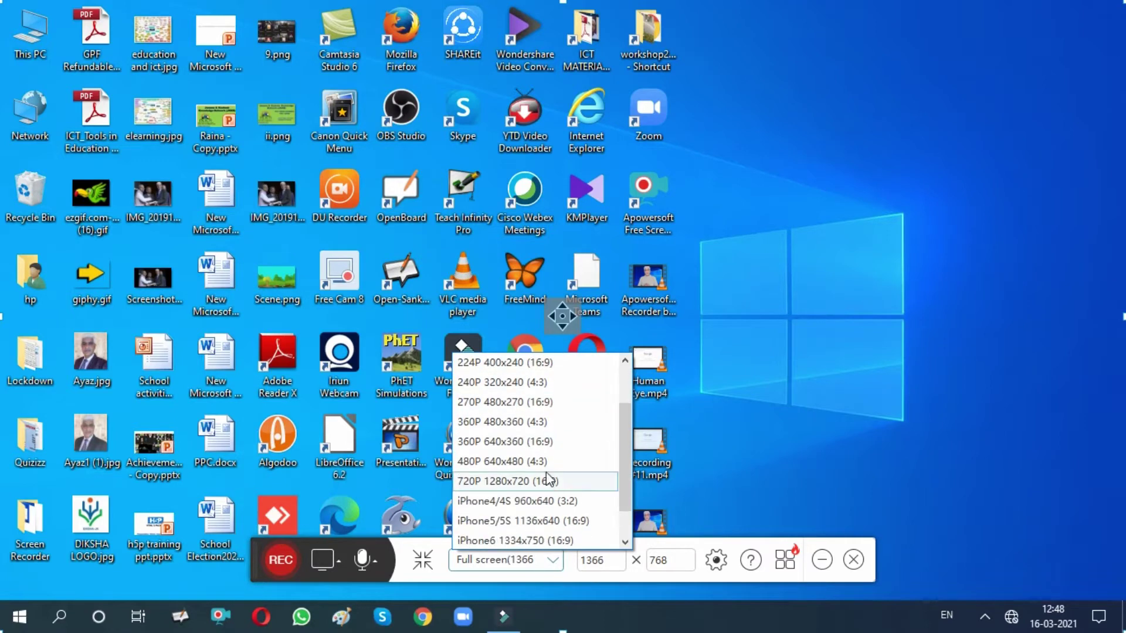
pyautogui.scroll(-1, 549, 481)
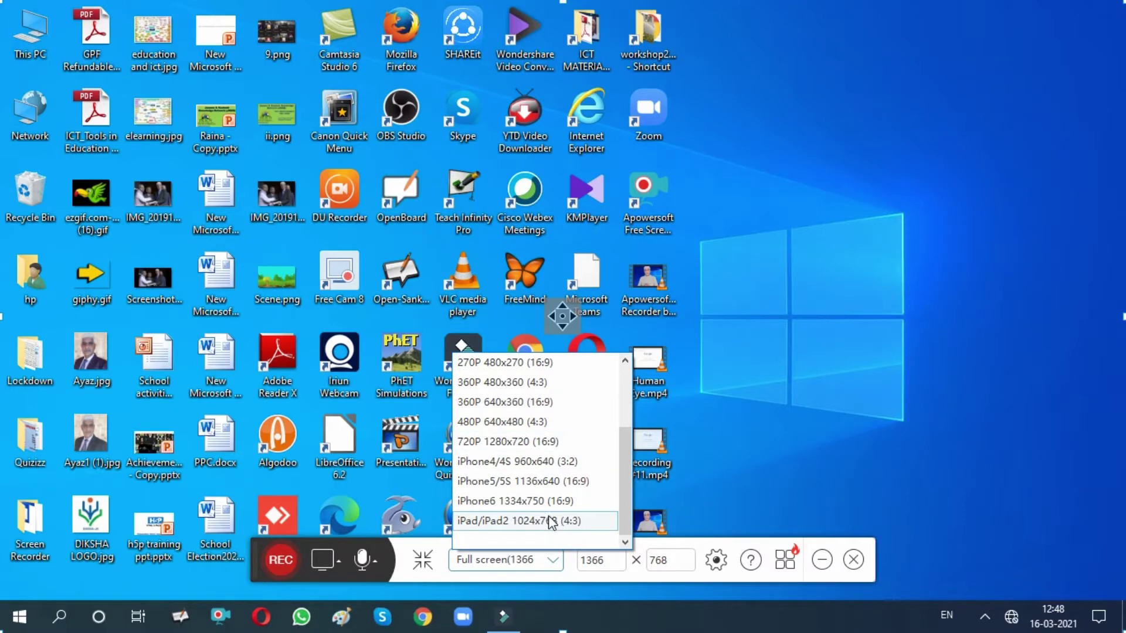
pyautogui.scroll(2, 554, 473)
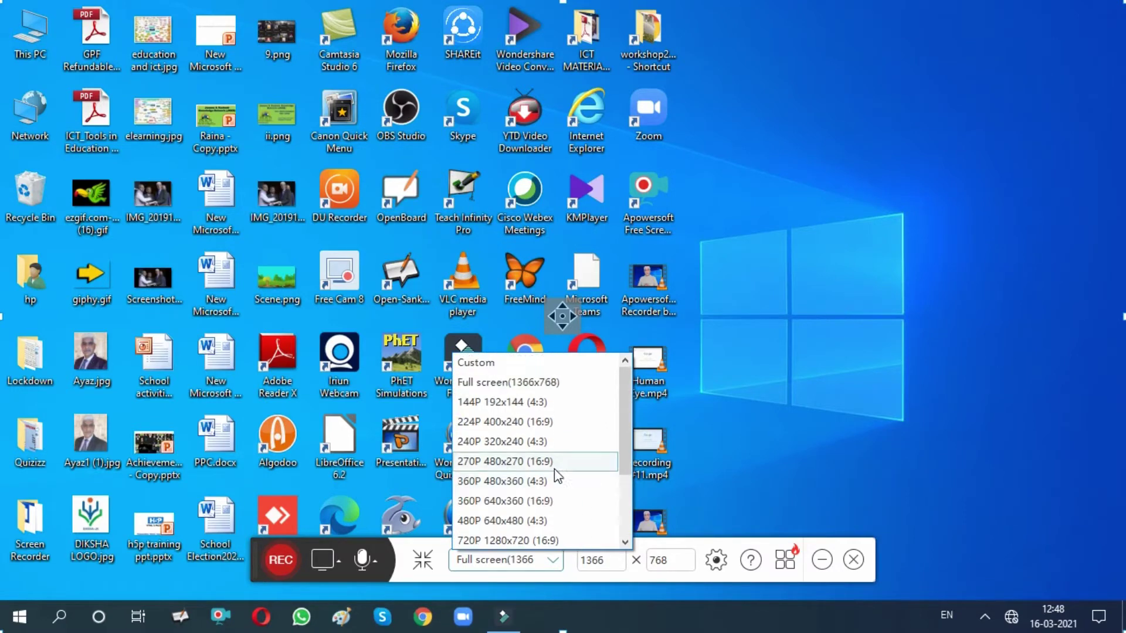
pyautogui.click(554, 386)
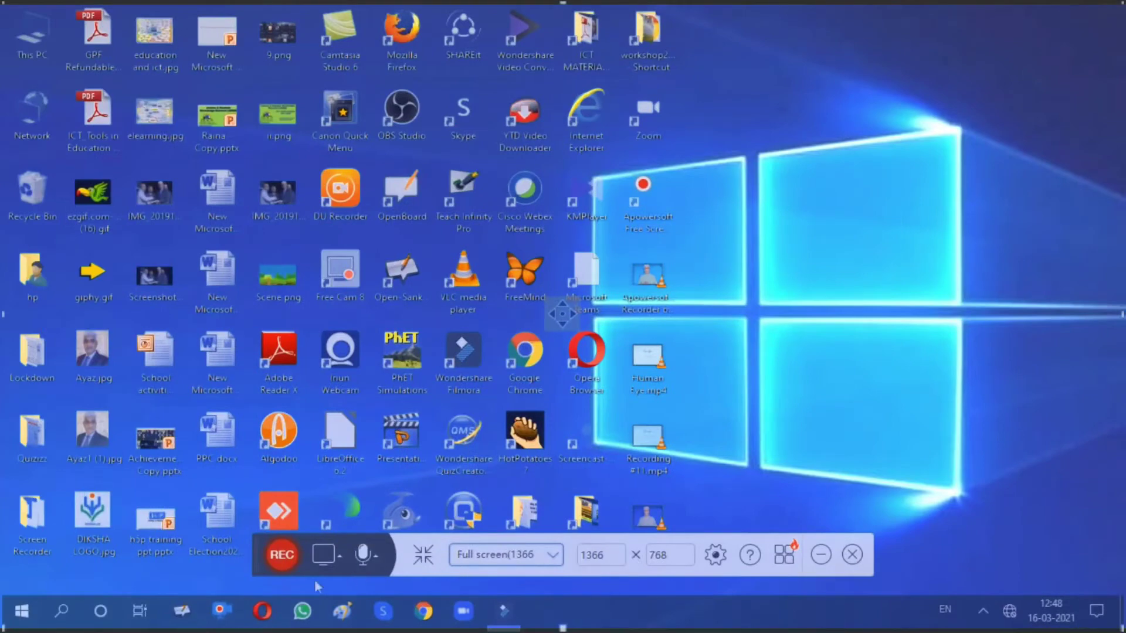
# Step: Switch the recording source to Web camera and select Logitech HD Webcam C270 as the camera
pyautogui.click(338, 557)
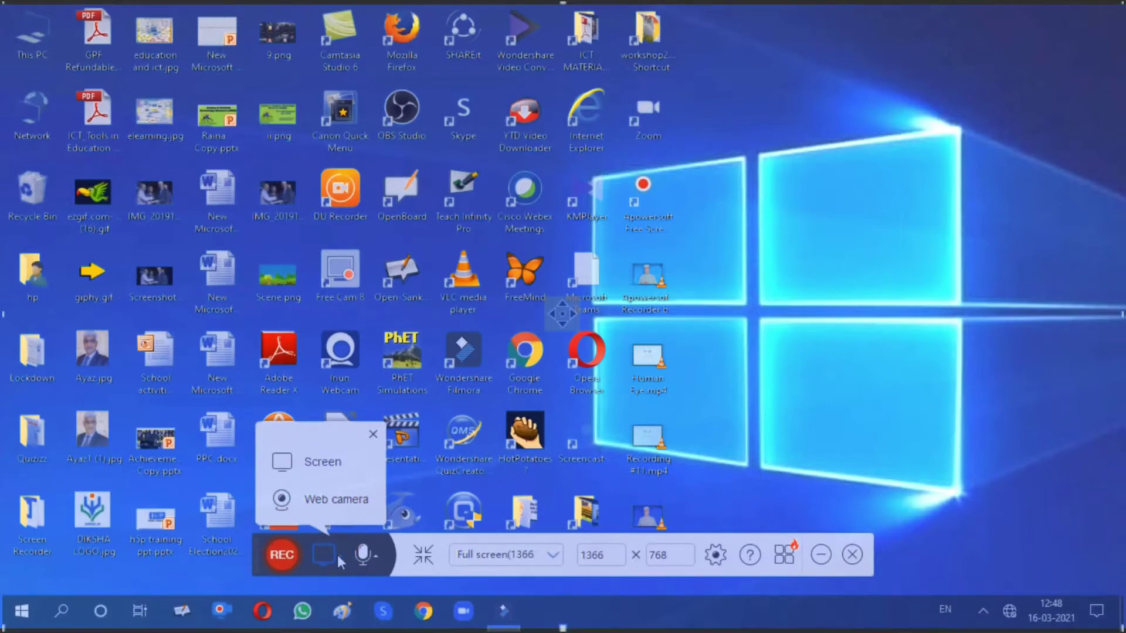
pyautogui.click(332, 501)
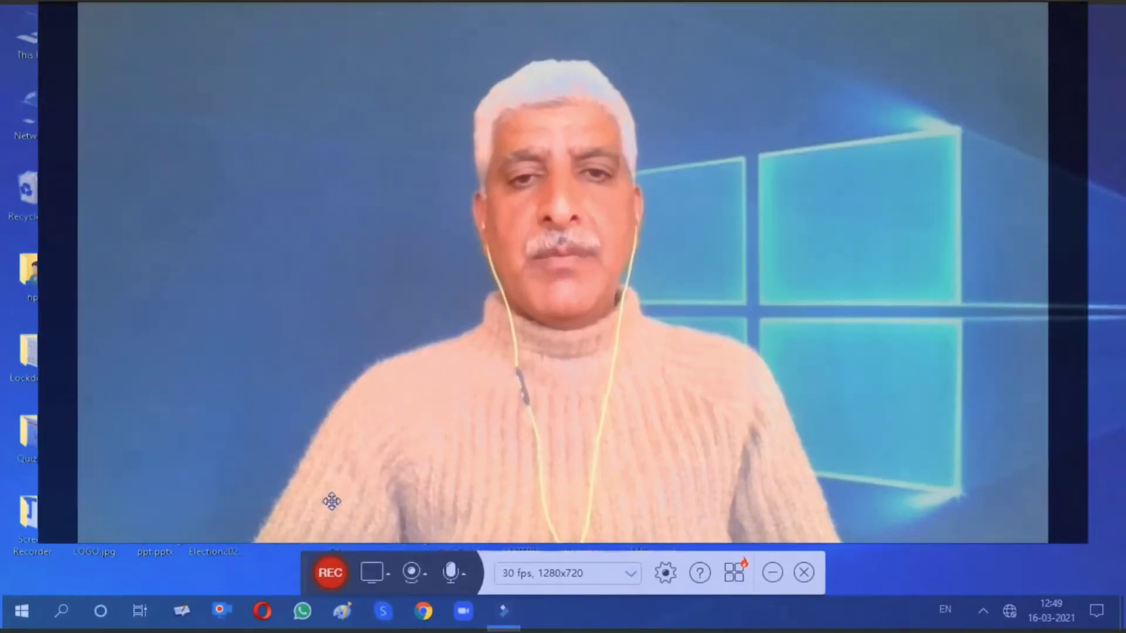
pyautogui.click(414, 573)
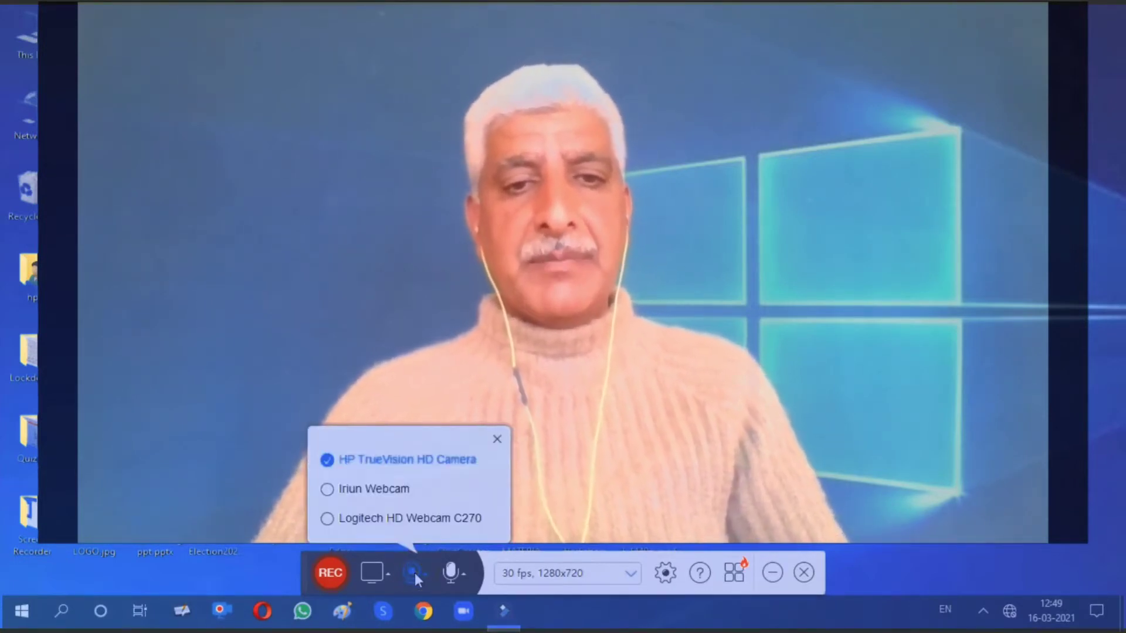
pyautogui.click(382, 519)
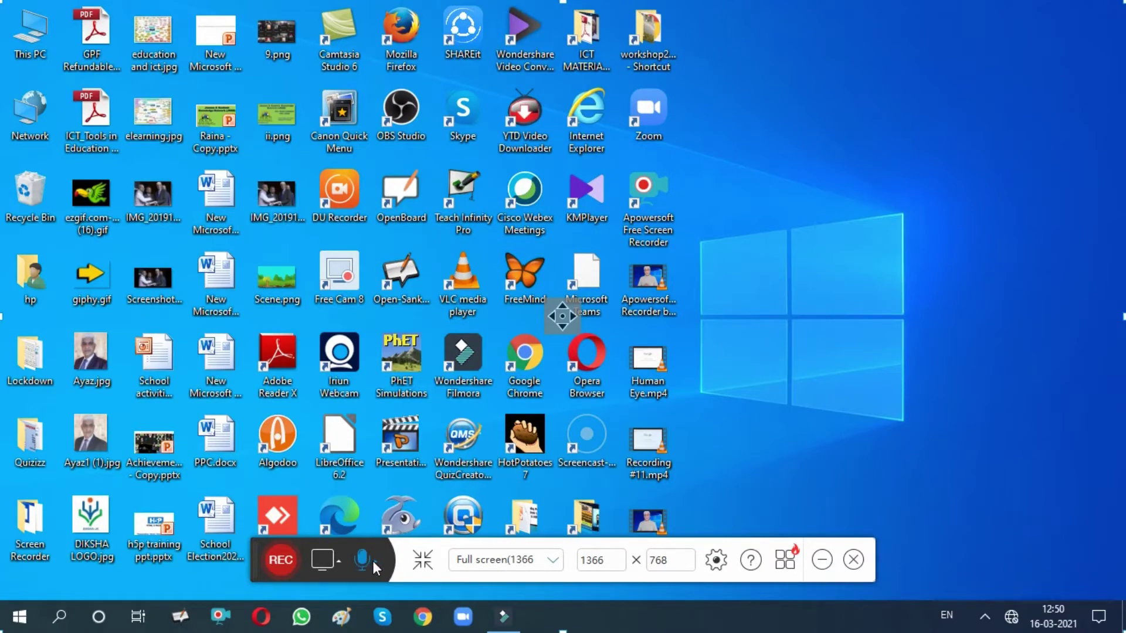
# Step: Try the System sound, System sound and microphone, and None audio options, and set the audio input to Microphone
pyautogui.click(373, 561)
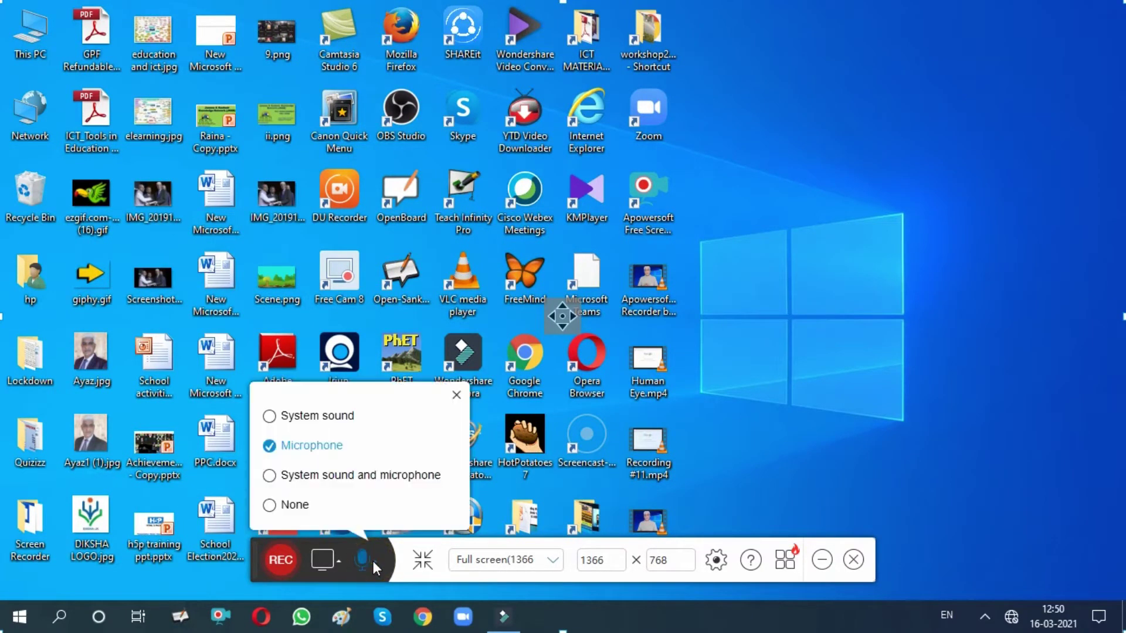
pyautogui.click(297, 420)
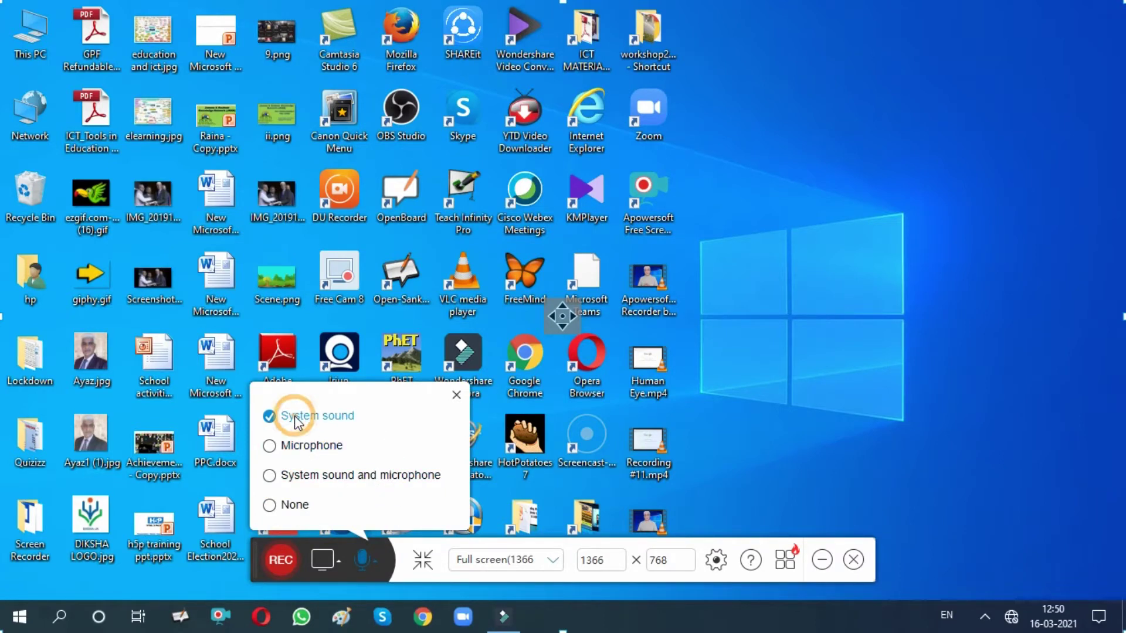
pyautogui.click(297, 448)
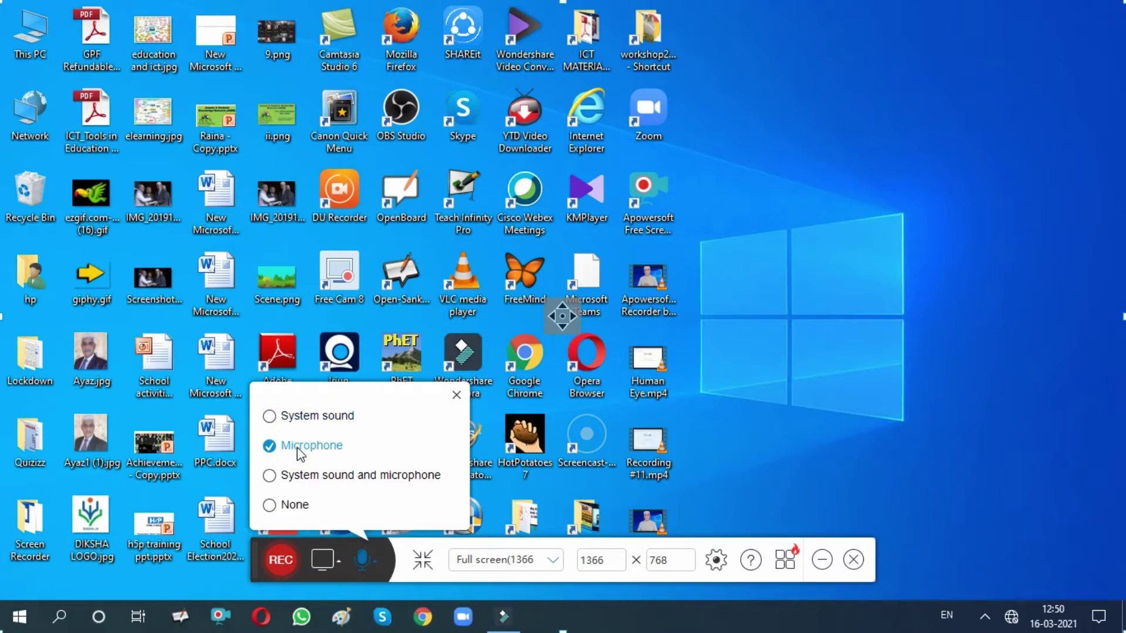
pyautogui.click(301, 478)
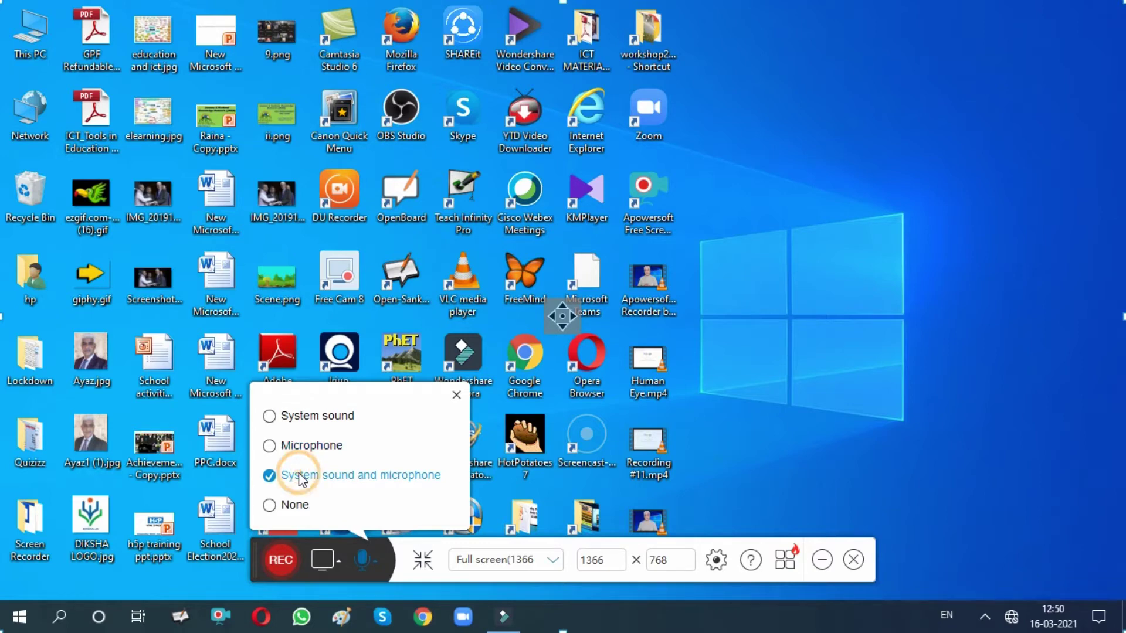
pyautogui.click(295, 508)
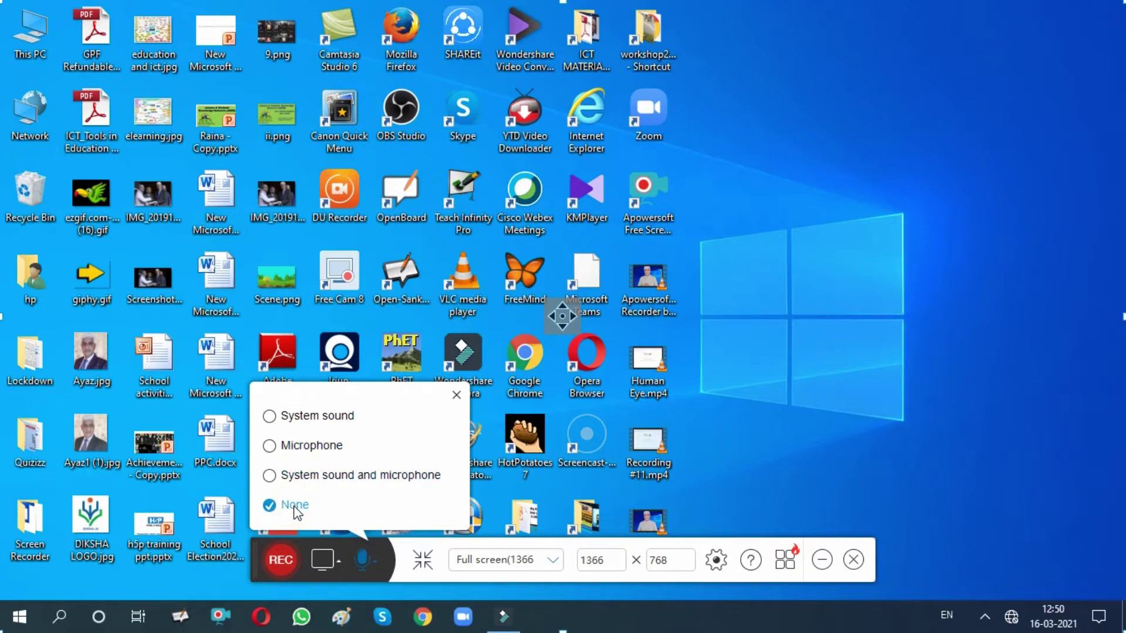
pyautogui.click(311, 447)
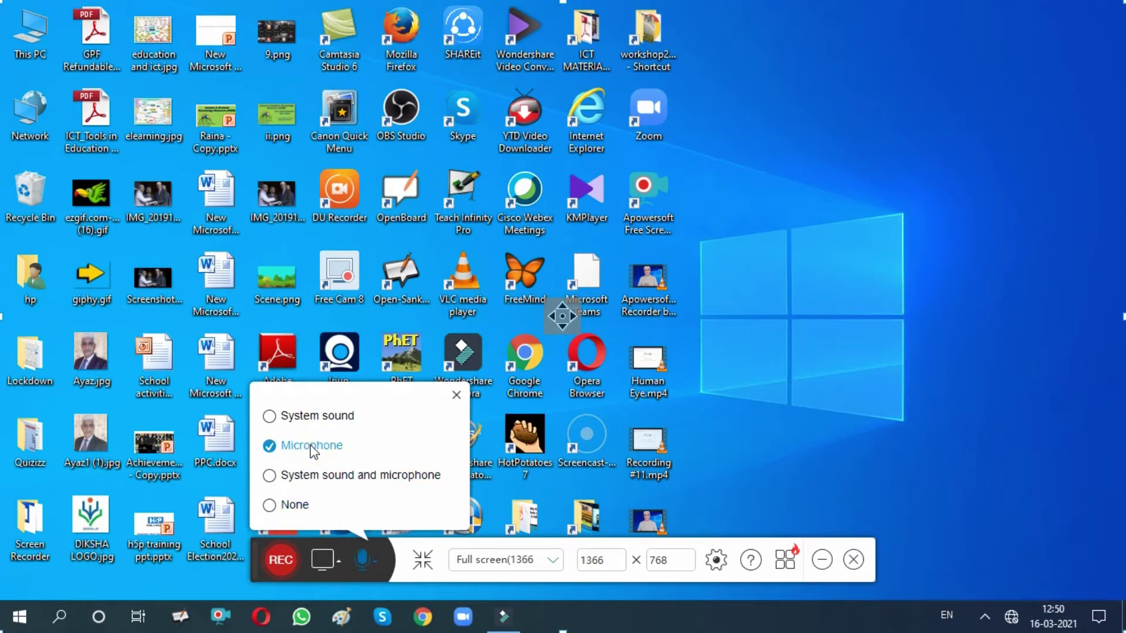
pyautogui.click(456, 394)
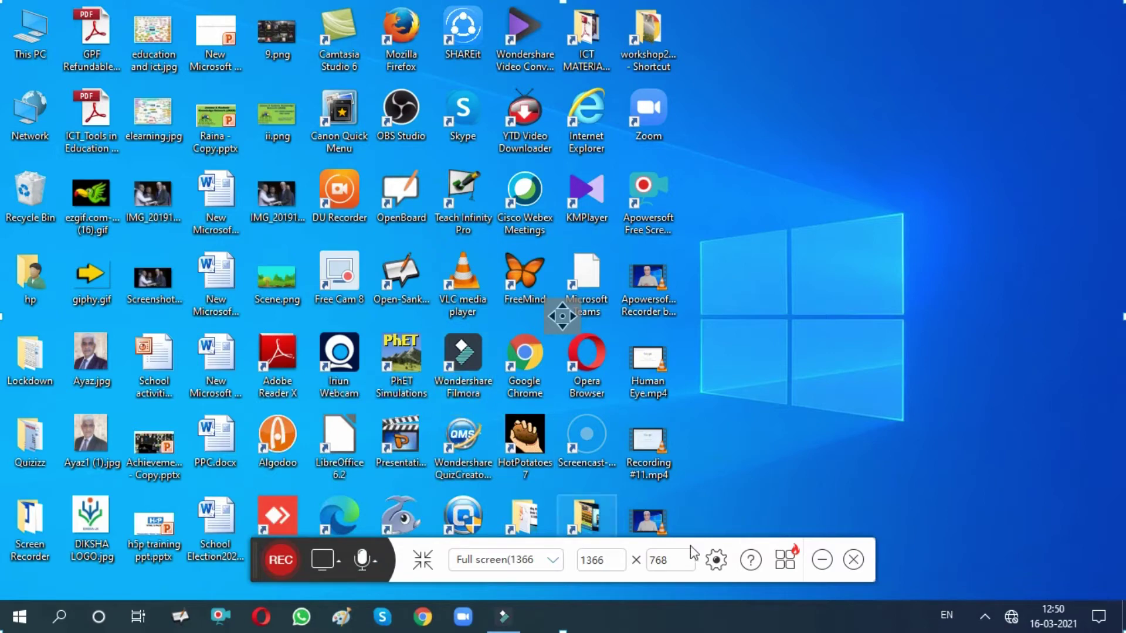
# Step: Change the Start recording shortcut to Ctrl+Alt+F6 in the general settings, trying Shift+F6 and Alt+F6 on the way
pyautogui.click(715, 562)
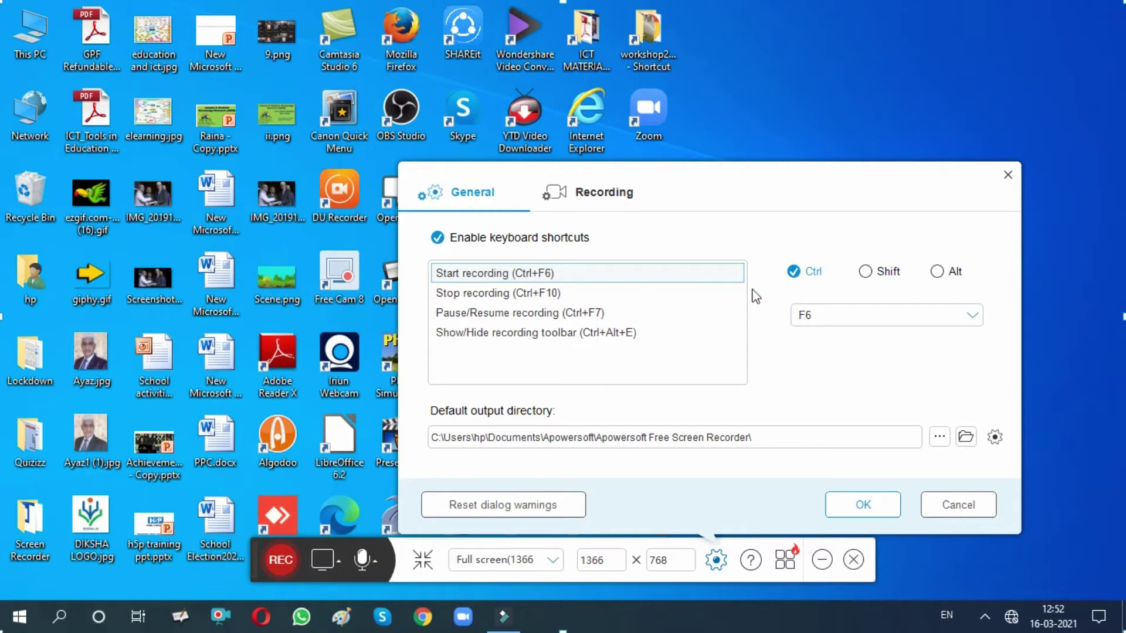
pyautogui.click(794, 272)
pyautogui.click(867, 274)
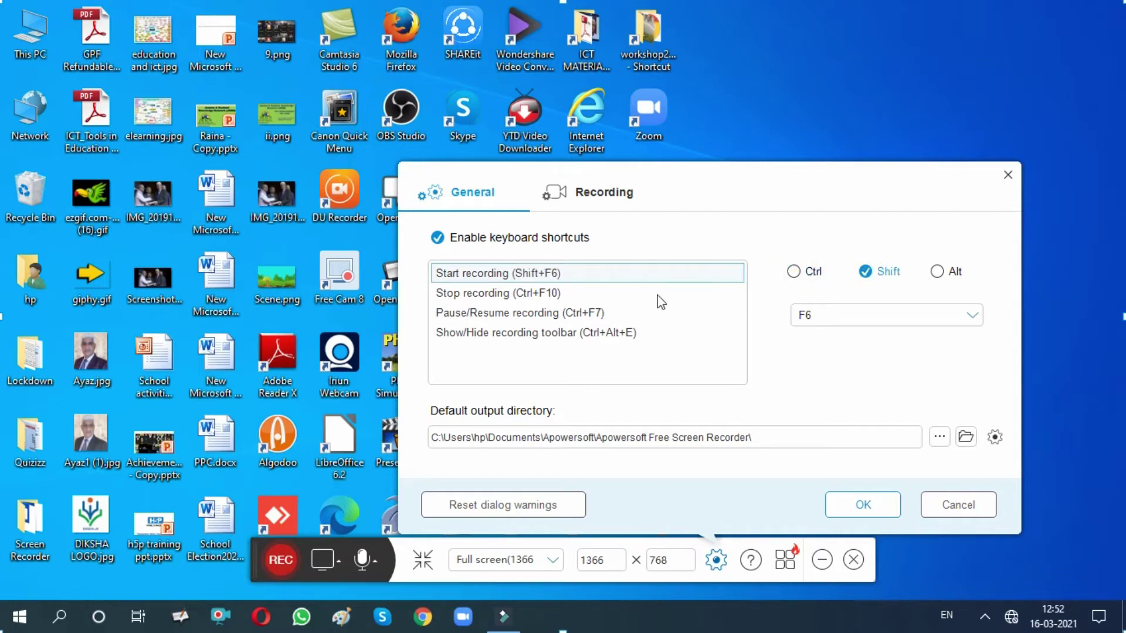
pyautogui.click(867, 272)
pyautogui.click(938, 273)
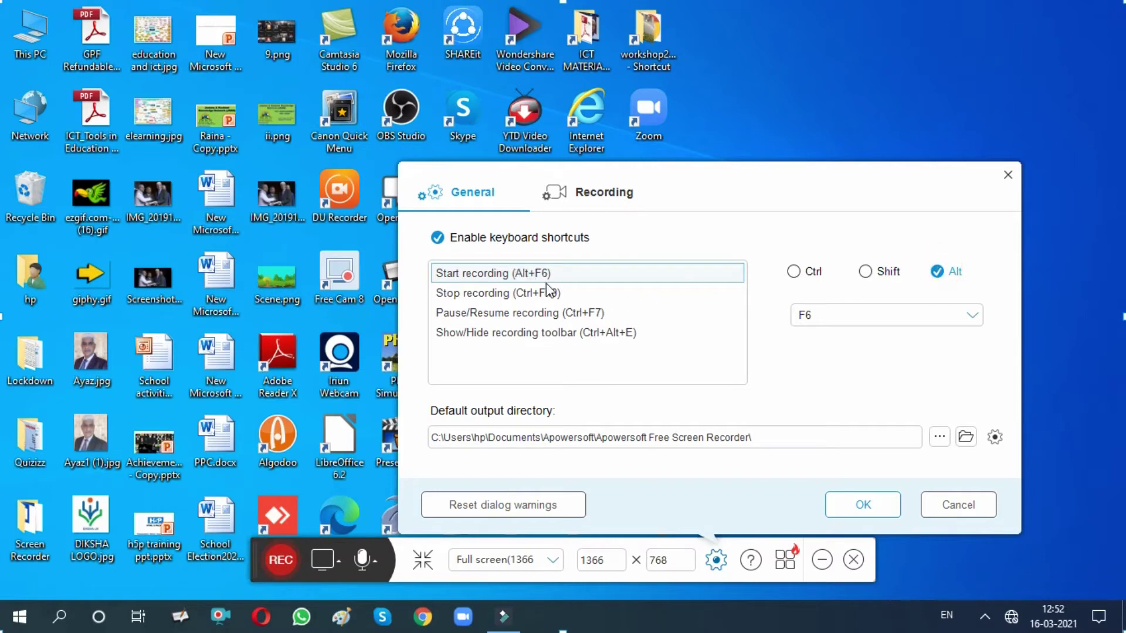
pyautogui.click(965, 317)
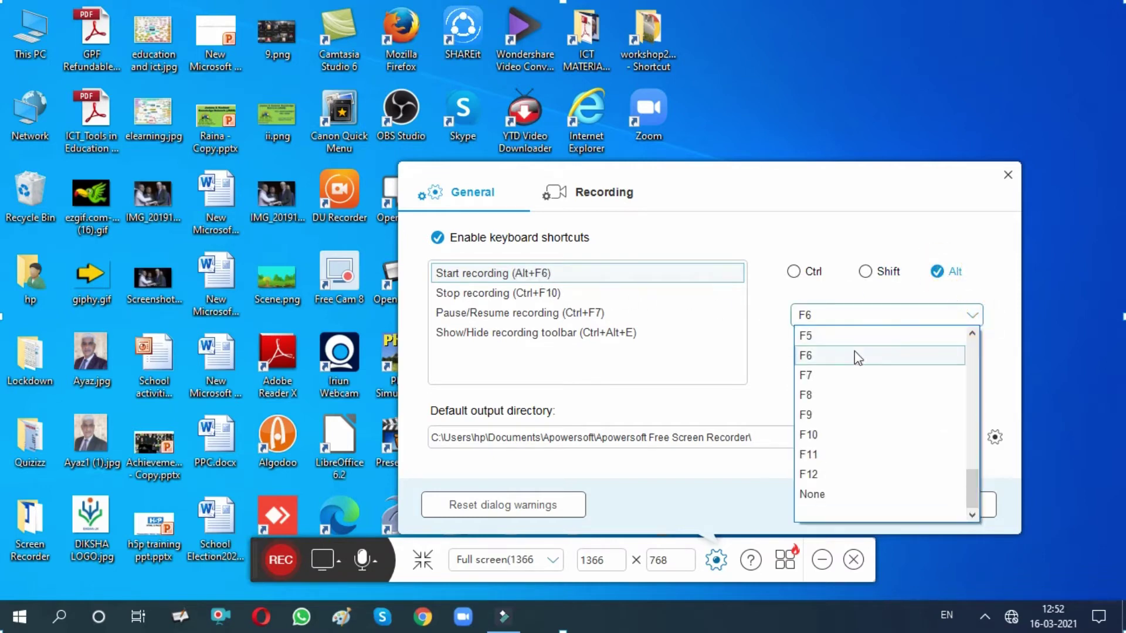
pyautogui.click(828, 374)
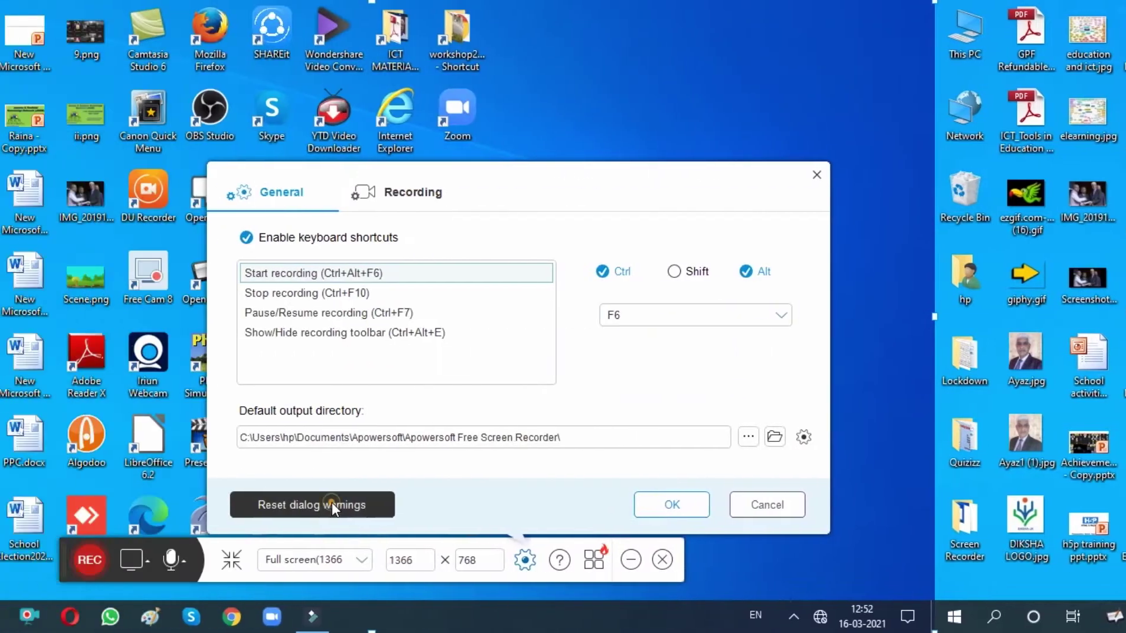
# Step: Reset all dialog warnings in the general settings and acknowledge the notice
pyautogui.click(331, 505)
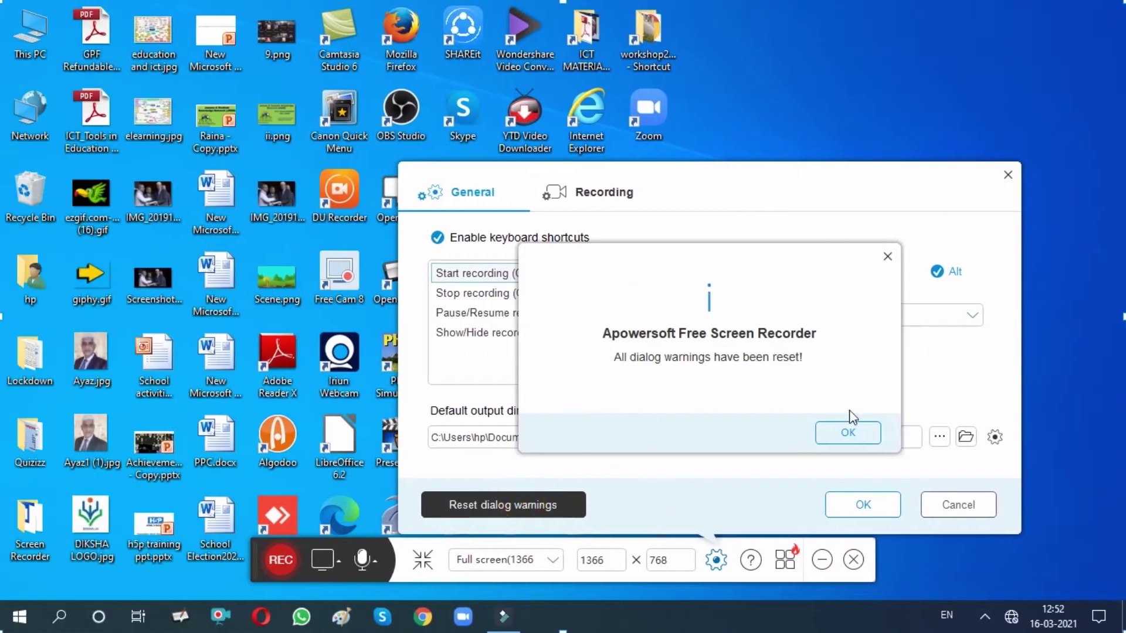
pyautogui.click(848, 434)
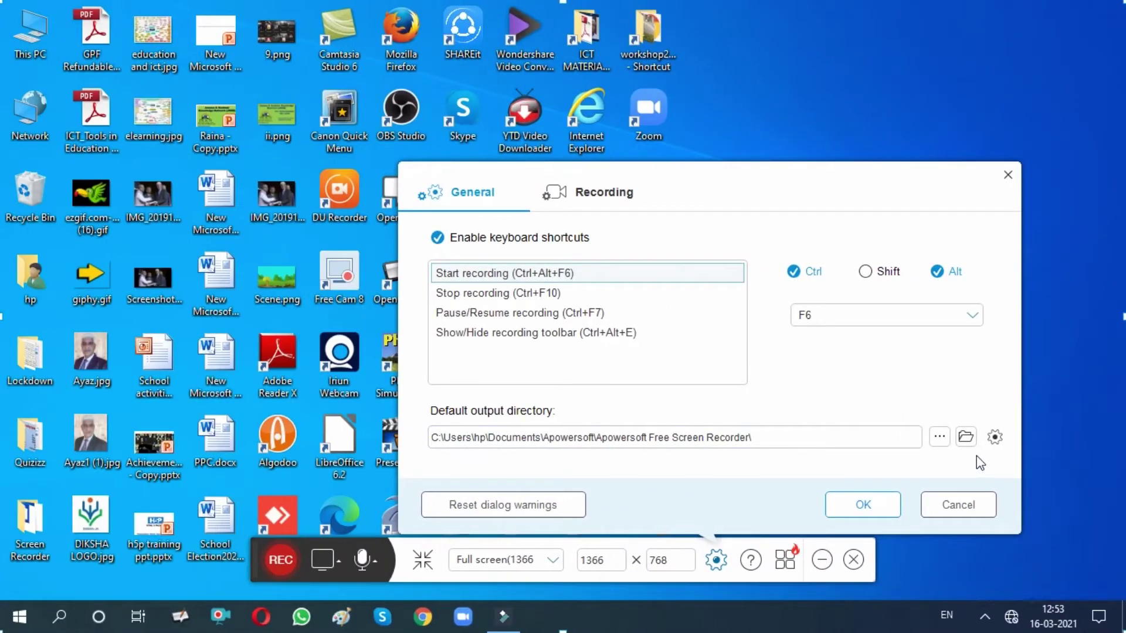
# Step: Browse the available folders for the default output directory and leave the folder chooser without picking one
pyautogui.click(939, 437)
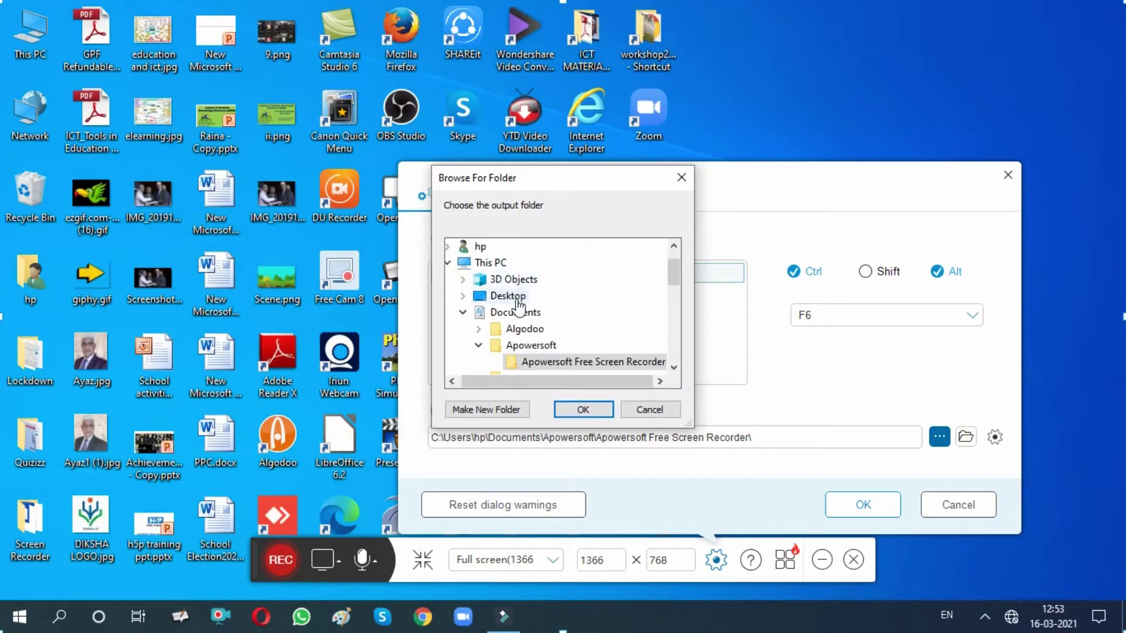
pyautogui.moveTo(676, 276)
pyautogui.mouseDown()
pyautogui.moveTo(672, 370)
pyautogui.moveTo(674, 258)
pyautogui.mouseUp()
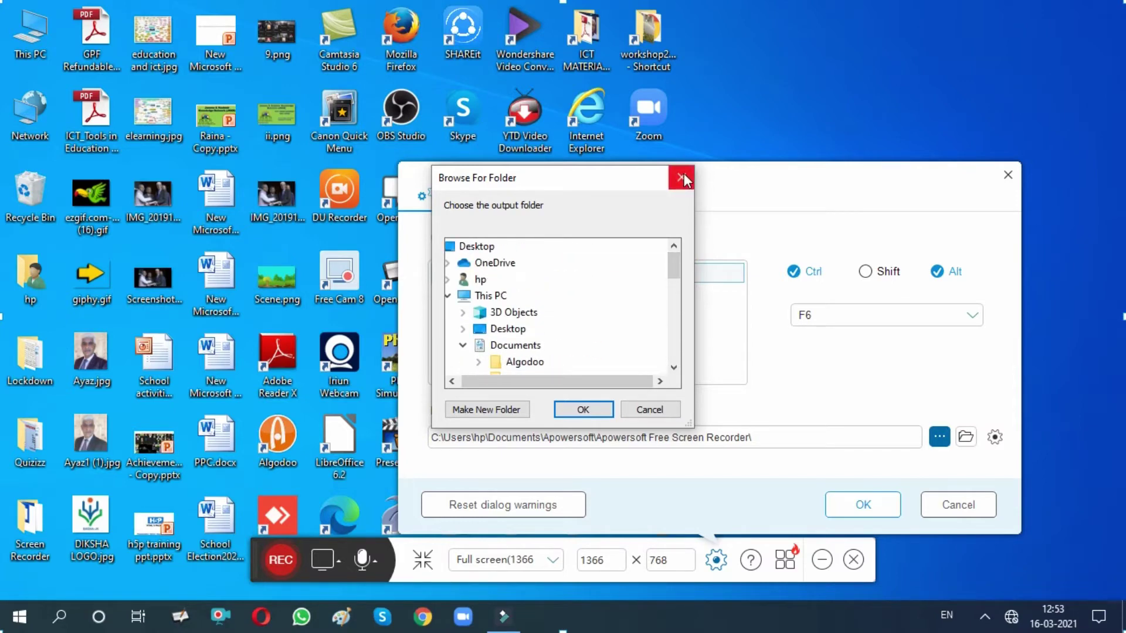
pyautogui.click(703, 179)
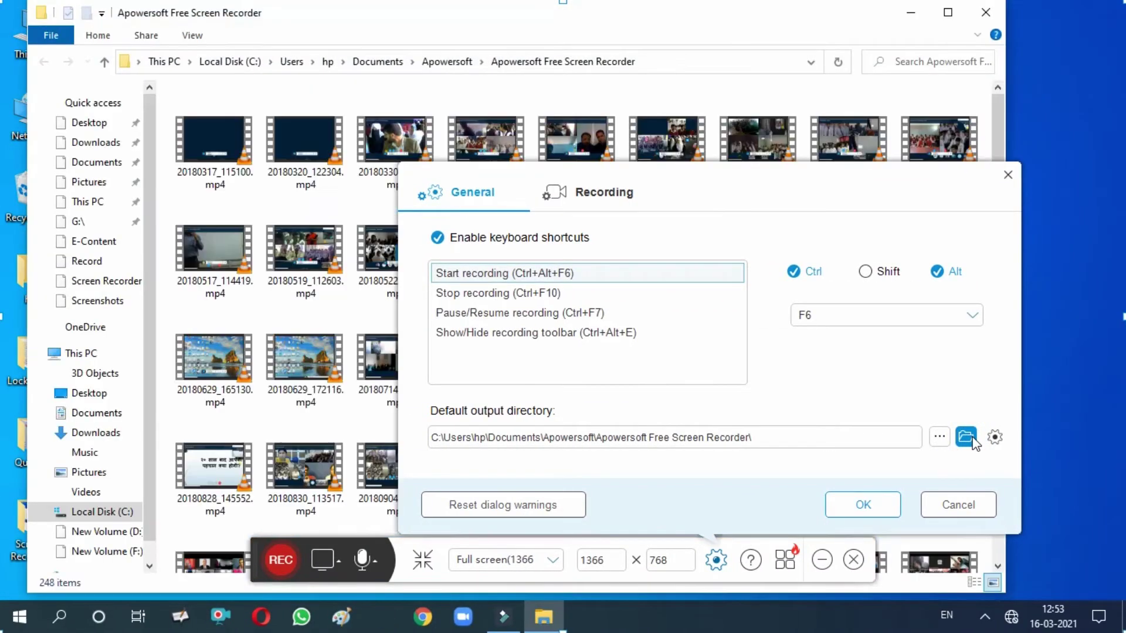
# Step: Look through the saved recordings in the default output directory and close the folder
pyautogui.moveTo(199, 177)
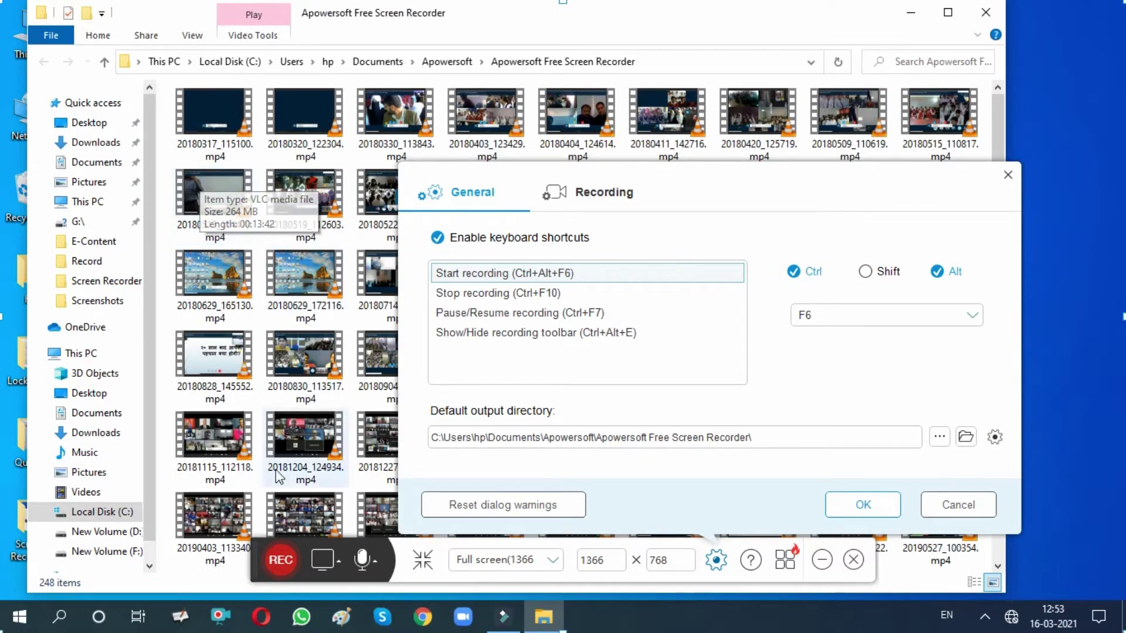
pyautogui.scroll(-3, 286, 254)
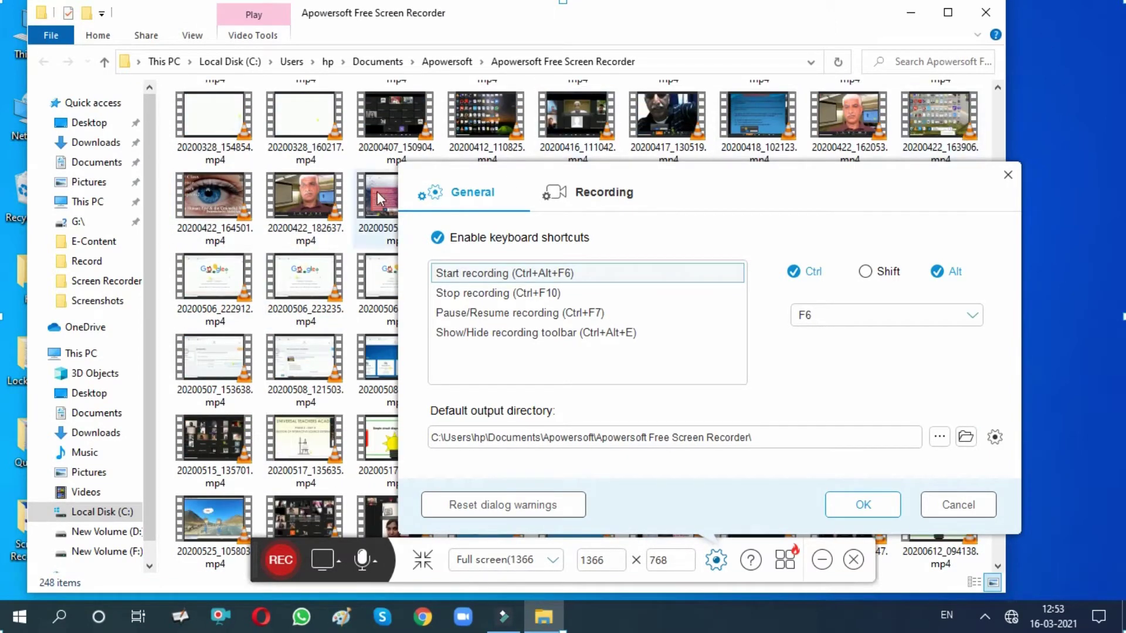
pyautogui.click(989, 11)
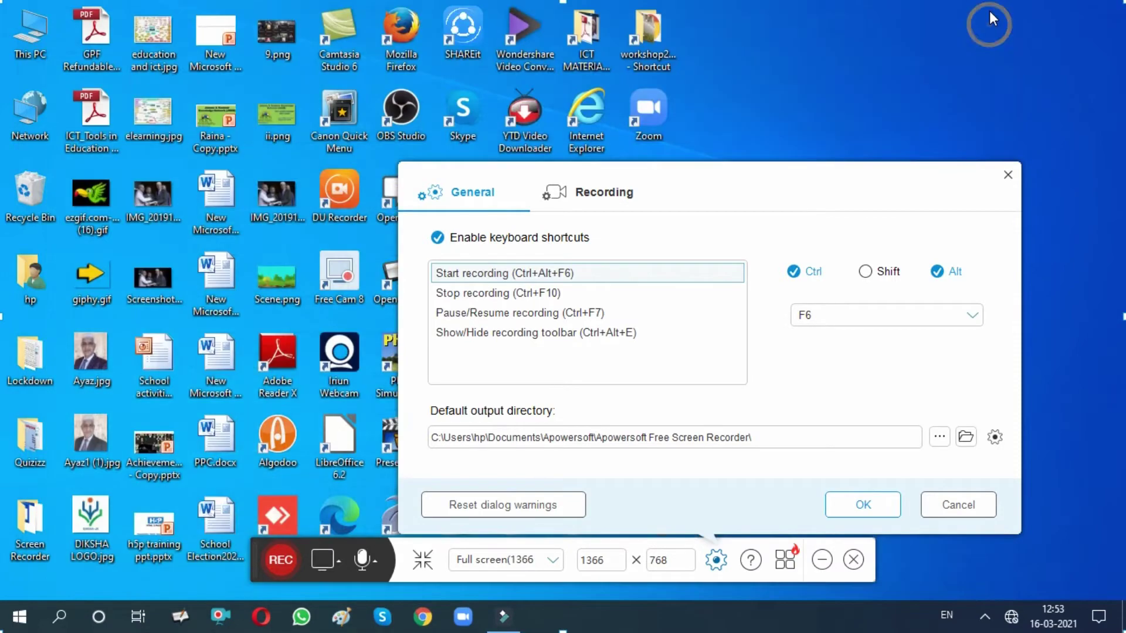
# Step: In the recording settings, try switching the countdown, start beep and recording boundary options off and back on
pyautogui.click(609, 196)
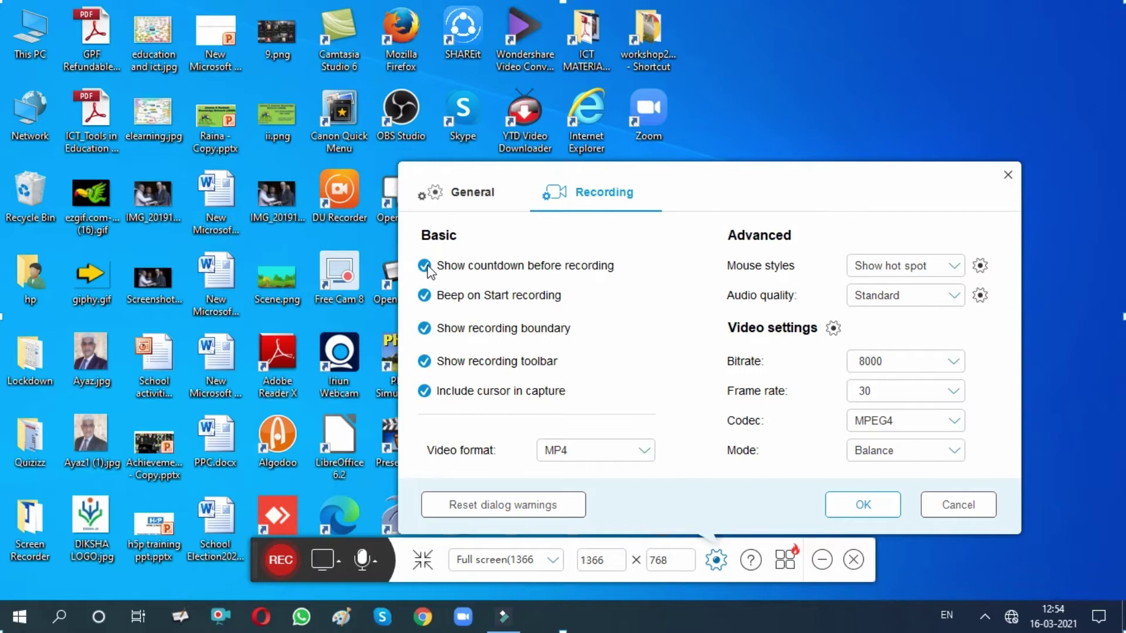
pyautogui.click(427, 268)
pyautogui.click(427, 268)
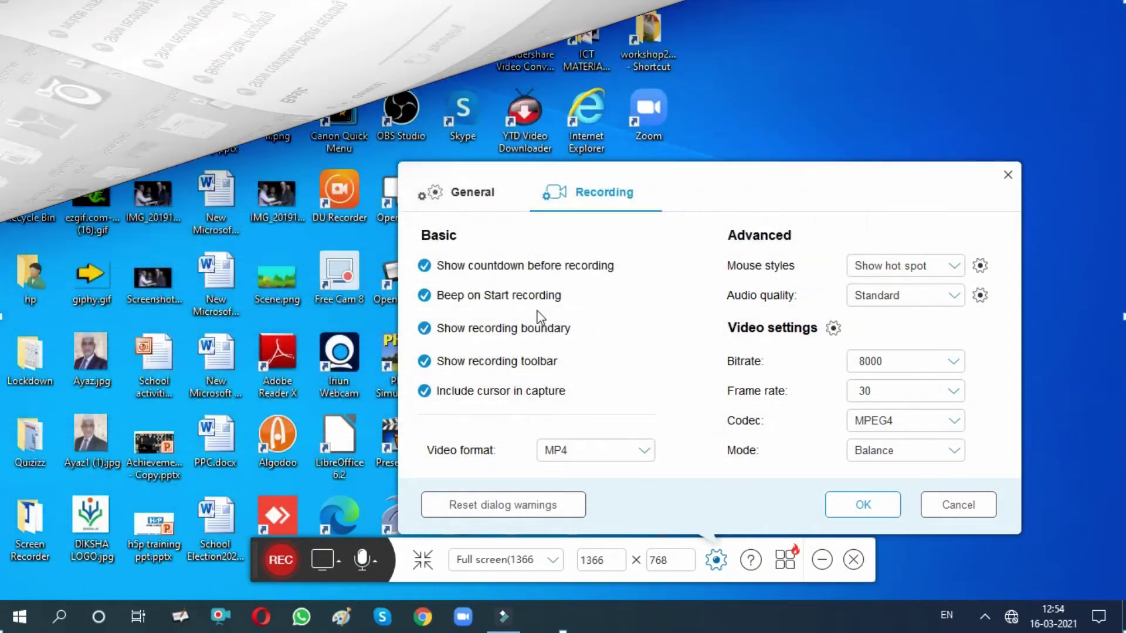
pyautogui.click(425, 297)
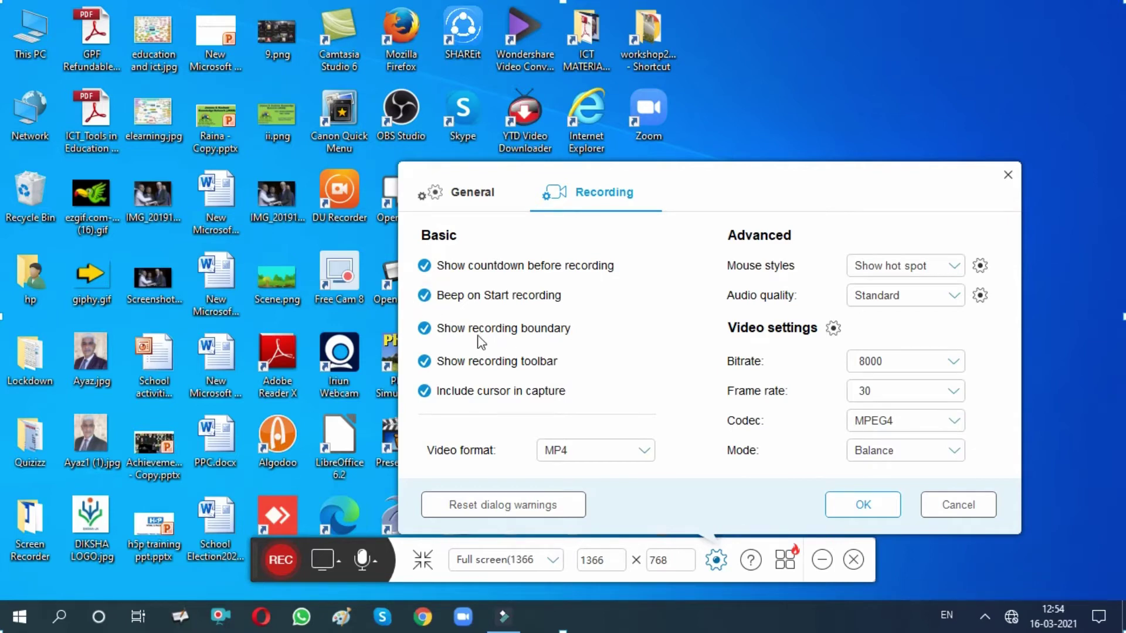
pyautogui.click(427, 331)
pyautogui.click(425, 329)
# Step: Try switching the Show recording toolbar and Include cursor in capture options off and back on
pyautogui.click(427, 364)
pyautogui.click(425, 362)
pyautogui.click(425, 362)
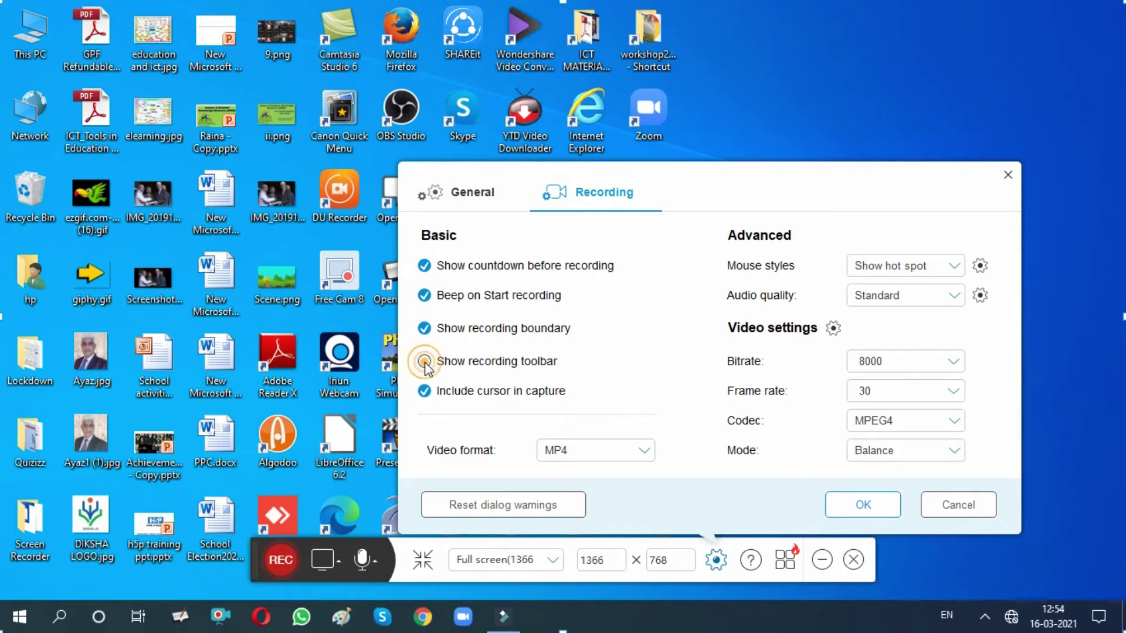
pyautogui.click(425, 362)
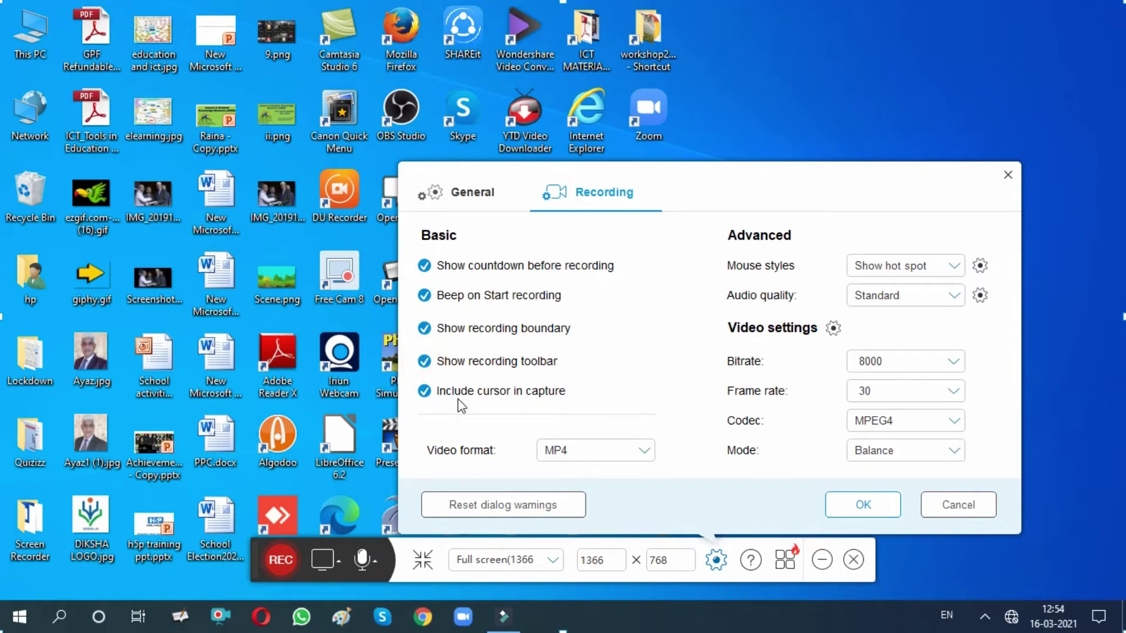
pyautogui.click(423, 392)
pyautogui.click(423, 392)
# Step: Review the mouse style choices and the colours available for the mouse hot spot without changing them
pyautogui.click(956, 267)
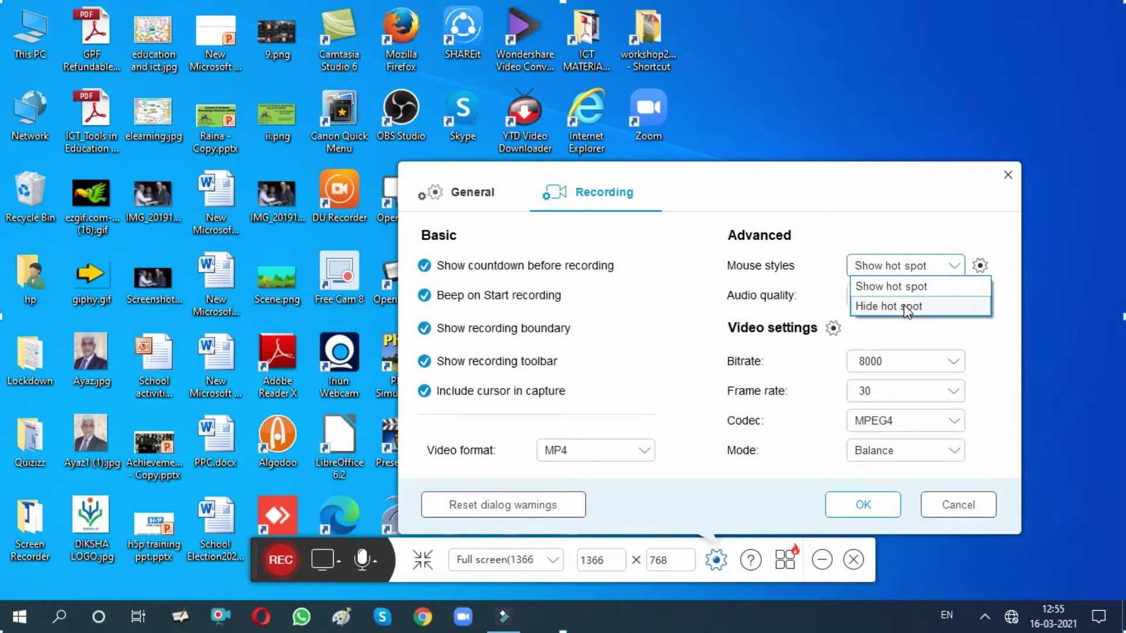
pyautogui.click(901, 219)
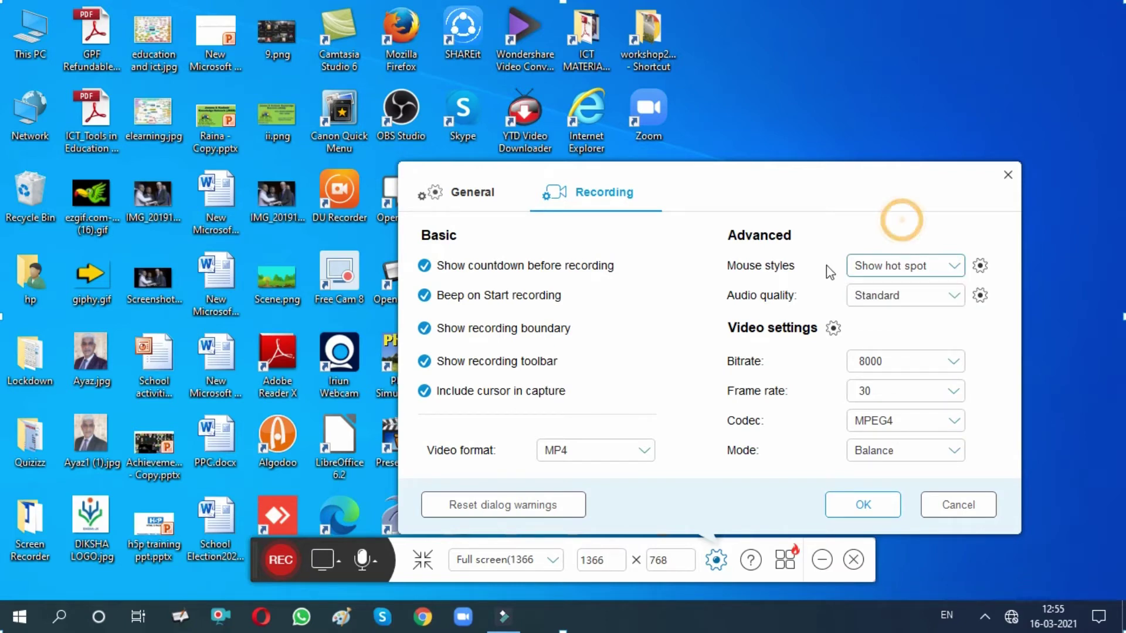
pyautogui.click(980, 266)
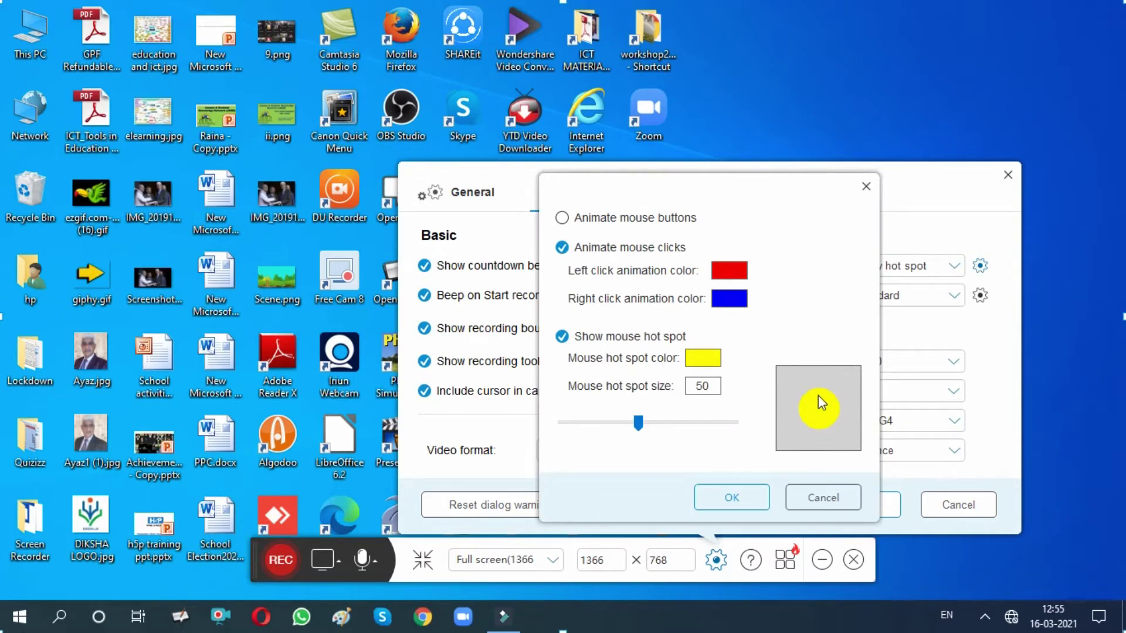
pyautogui.click(705, 360)
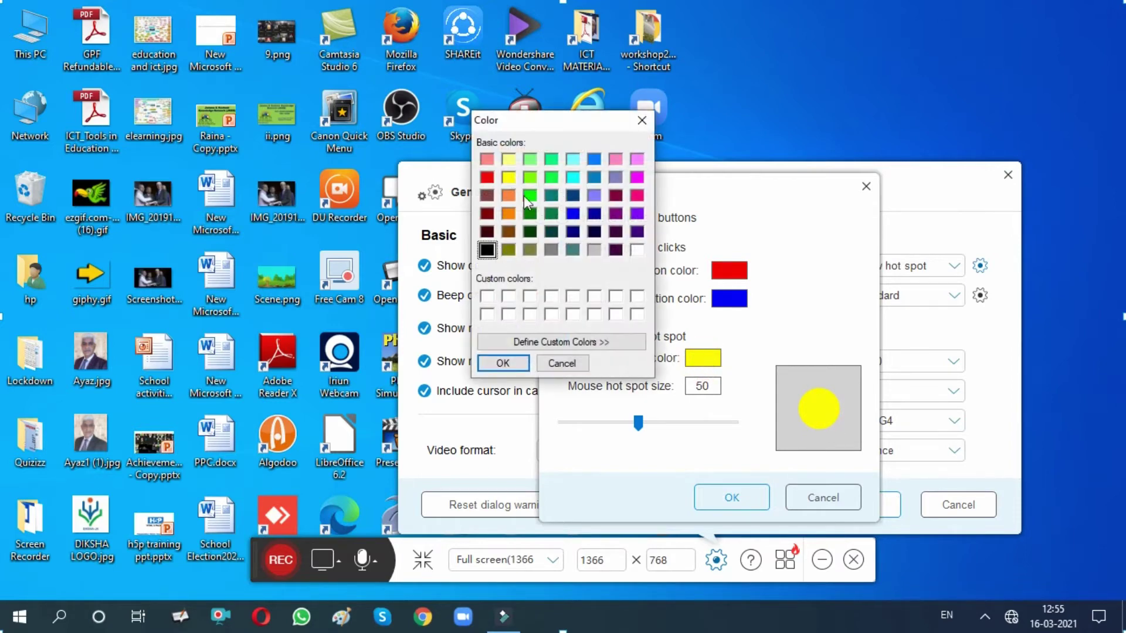
pyautogui.click(642, 121)
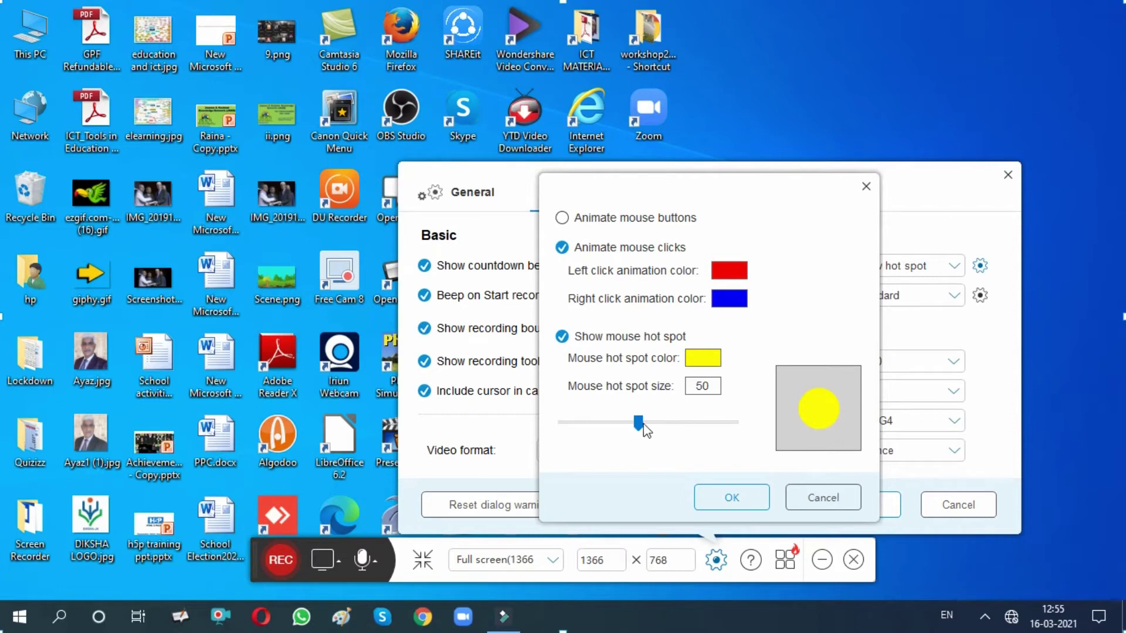
# Step: Try the mouse hot spot size and the Animate mouse buttons option, and close the mouse style settings
pyautogui.moveTo(638, 423)
pyautogui.mouseDown()
pyautogui.moveTo(581, 432)
pyautogui.moveTo(749, 440)
pyautogui.moveTo(666, 424)
pyautogui.moveTo(643, 437)
pyautogui.moveTo(639, 427)
pyautogui.mouseUp()
pyautogui.click(566, 219)
pyautogui.click(563, 221)
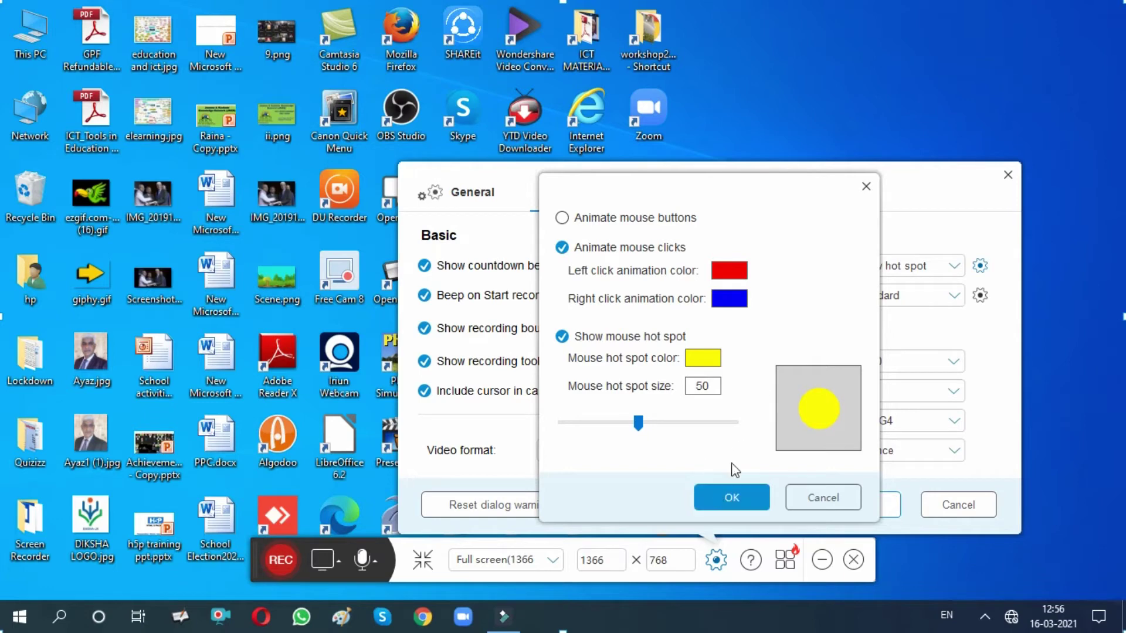
pyautogui.click(866, 186)
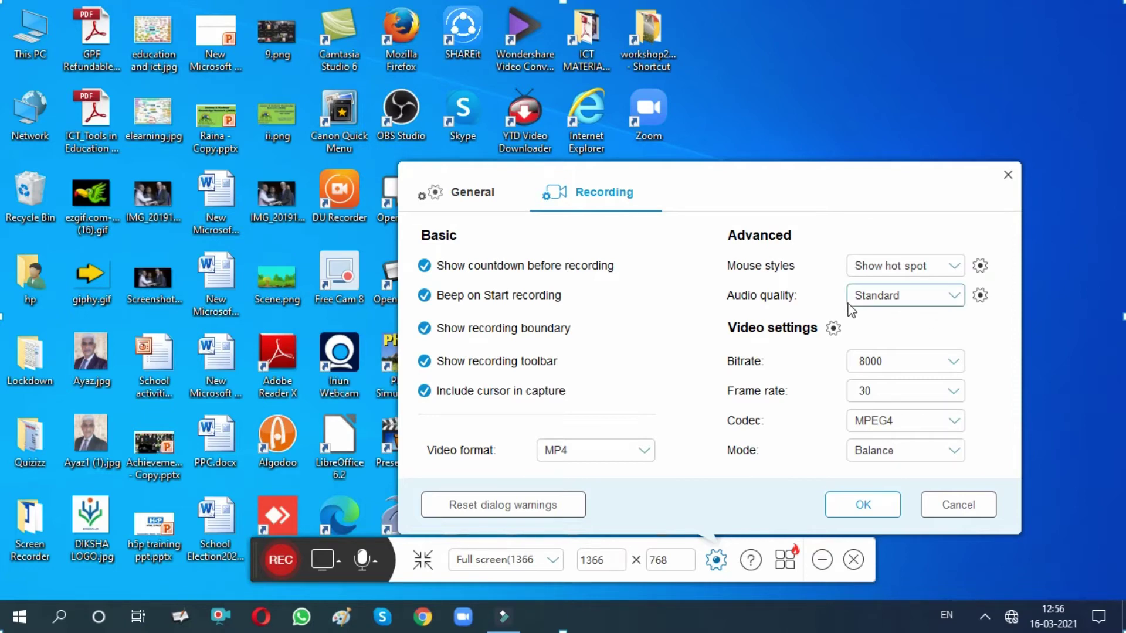
# Step: Set the audio quality to Standard and both the system sound and microphone devices to Default
pyautogui.click(953, 294)
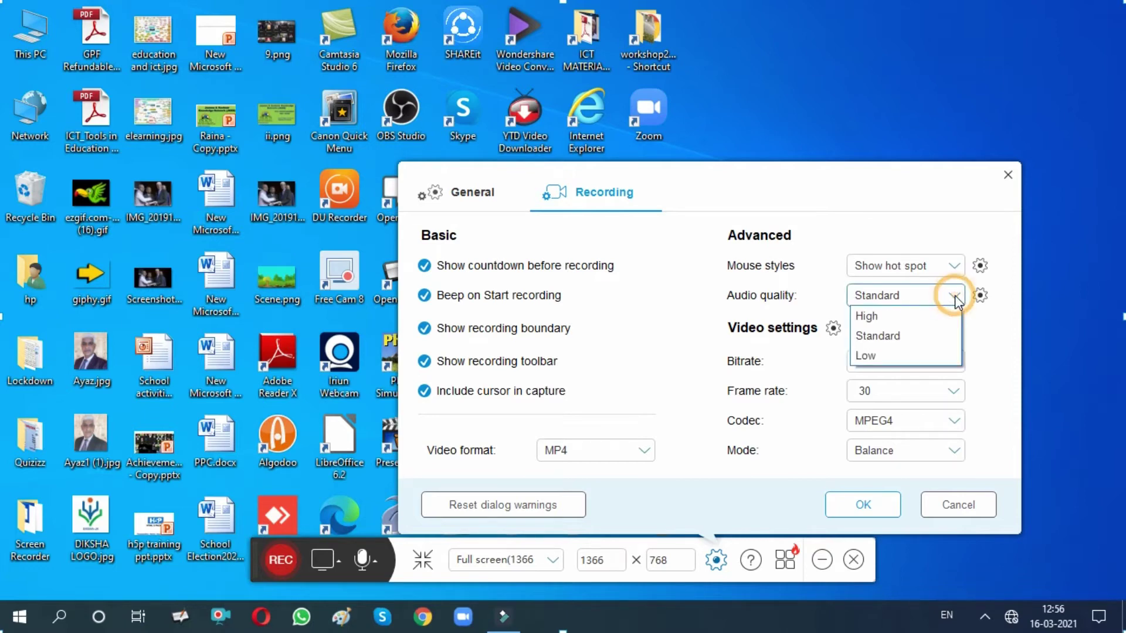
pyautogui.click(878, 337)
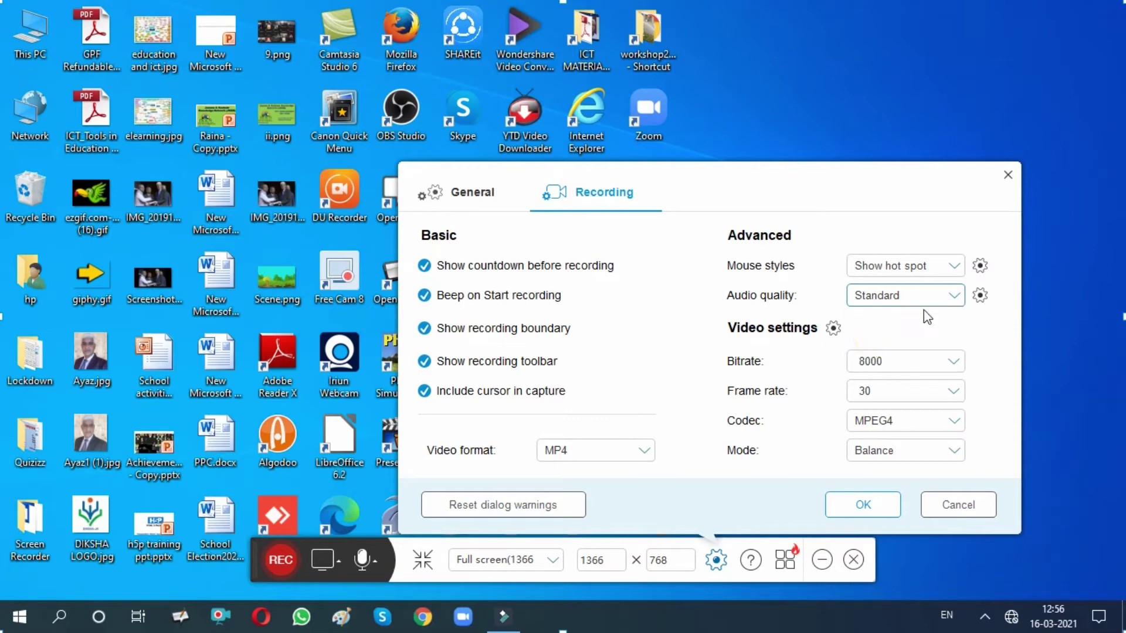
pyautogui.click(980, 296)
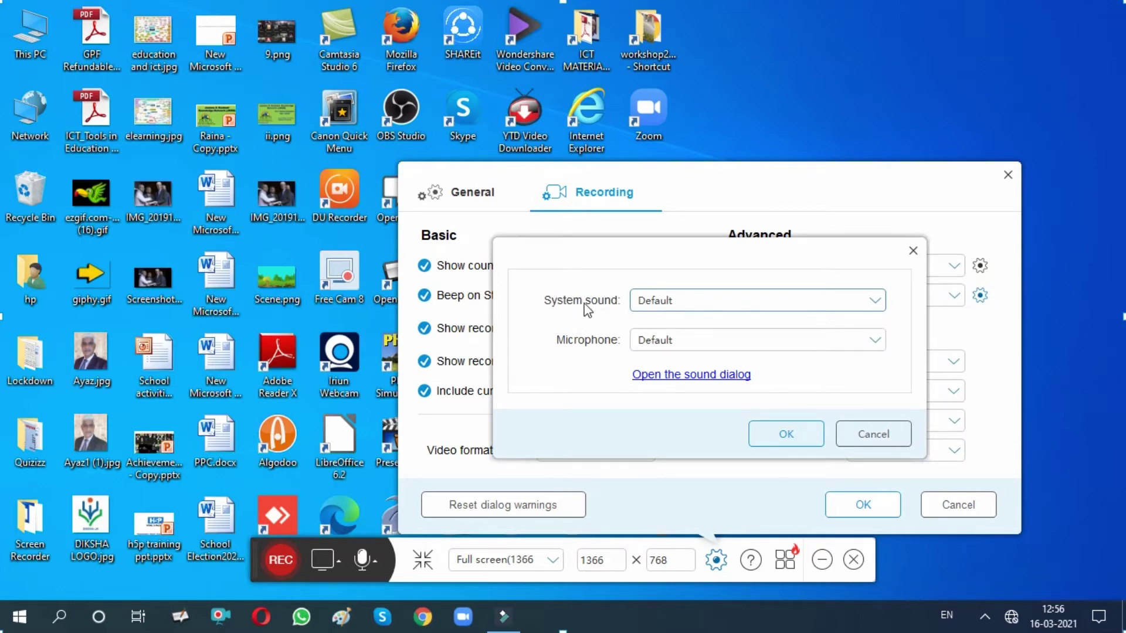
pyautogui.click(873, 301)
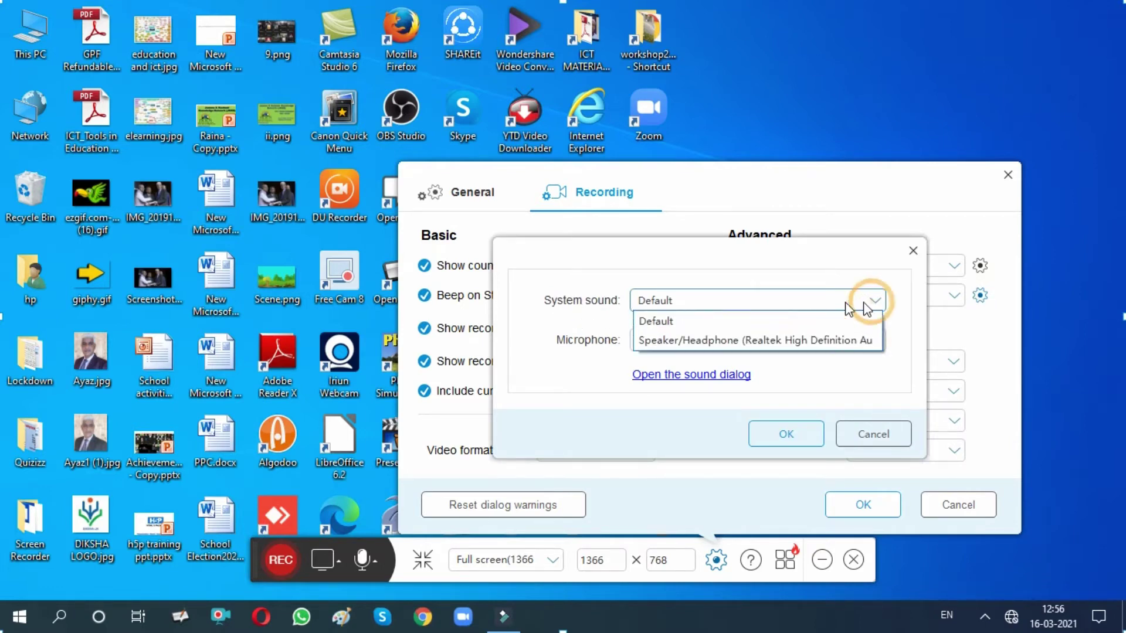
pyautogui.click(669, 320)
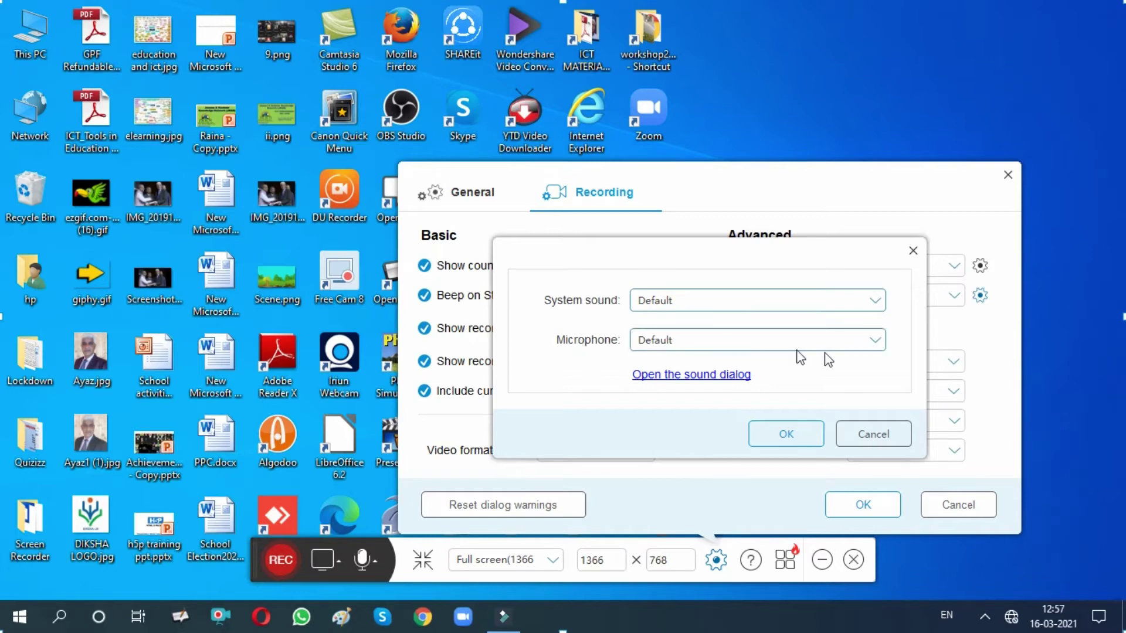
pyautogui.click(874, 343)
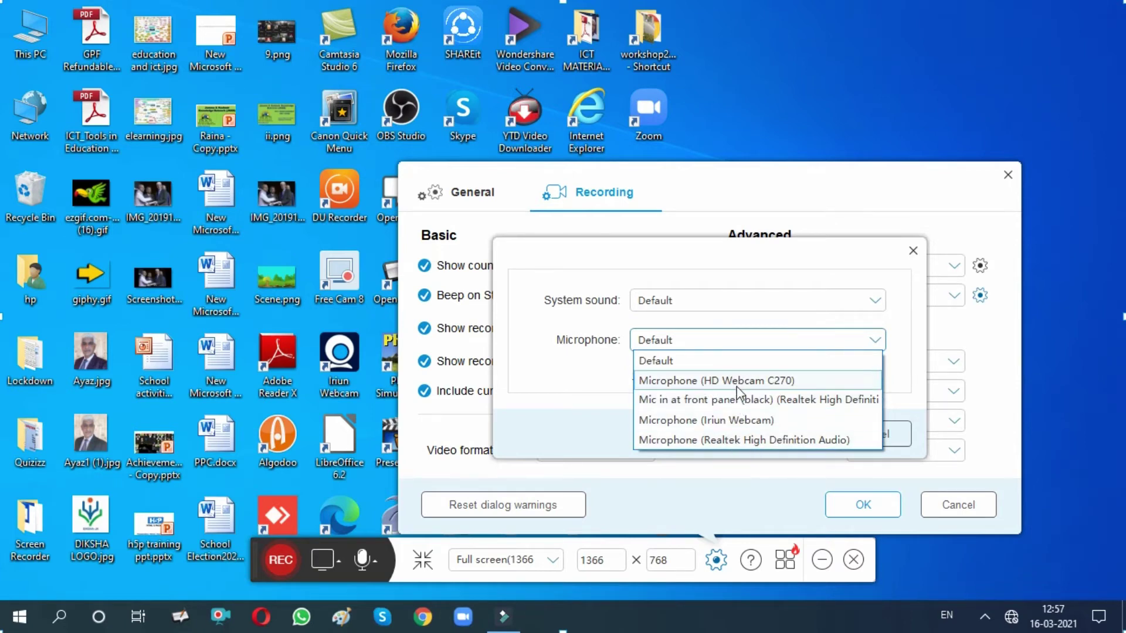
pyautogui.click(678, 362)
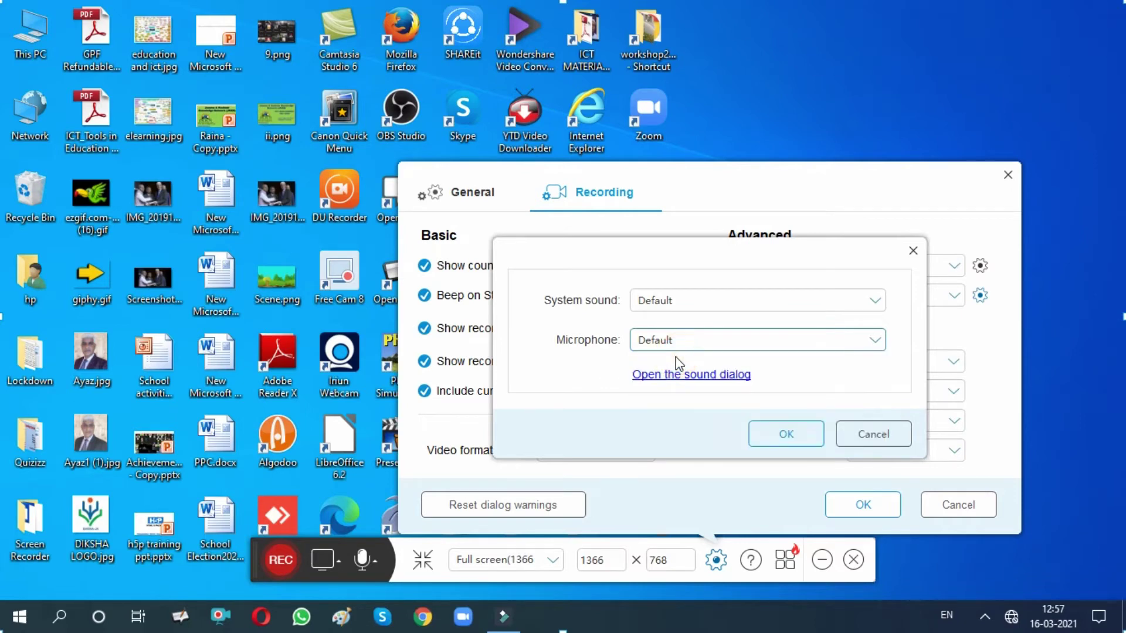
pyautogui.click(783, 434)
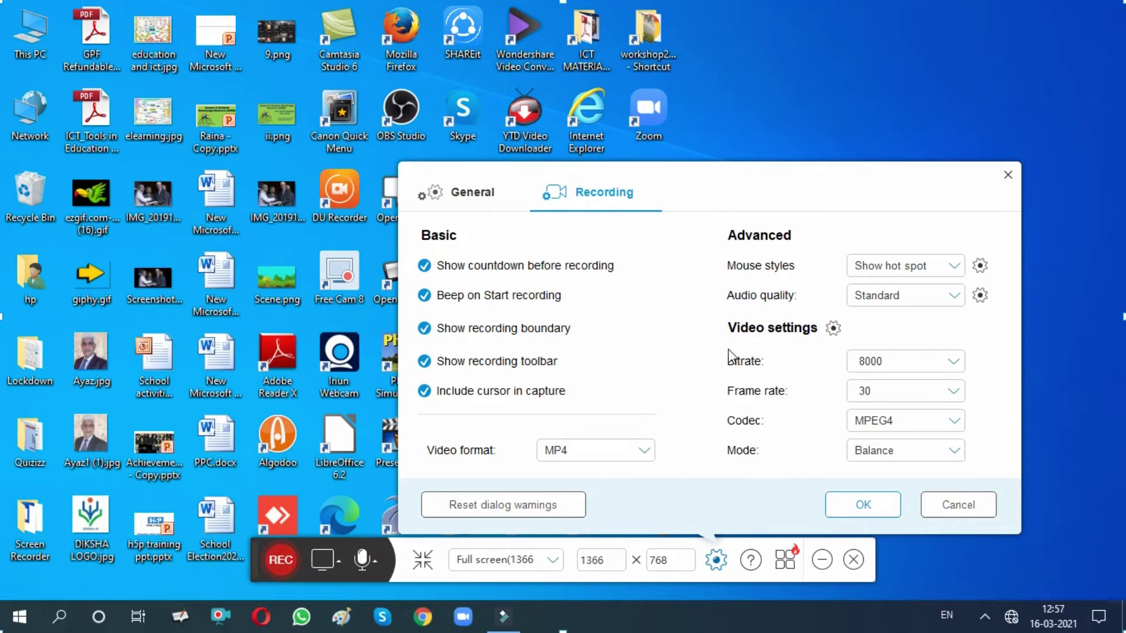
# Step: Set the video bitrate to 8000 and the frame rate to 30, trying 24 on the way
pyautogui.click(869, 361)
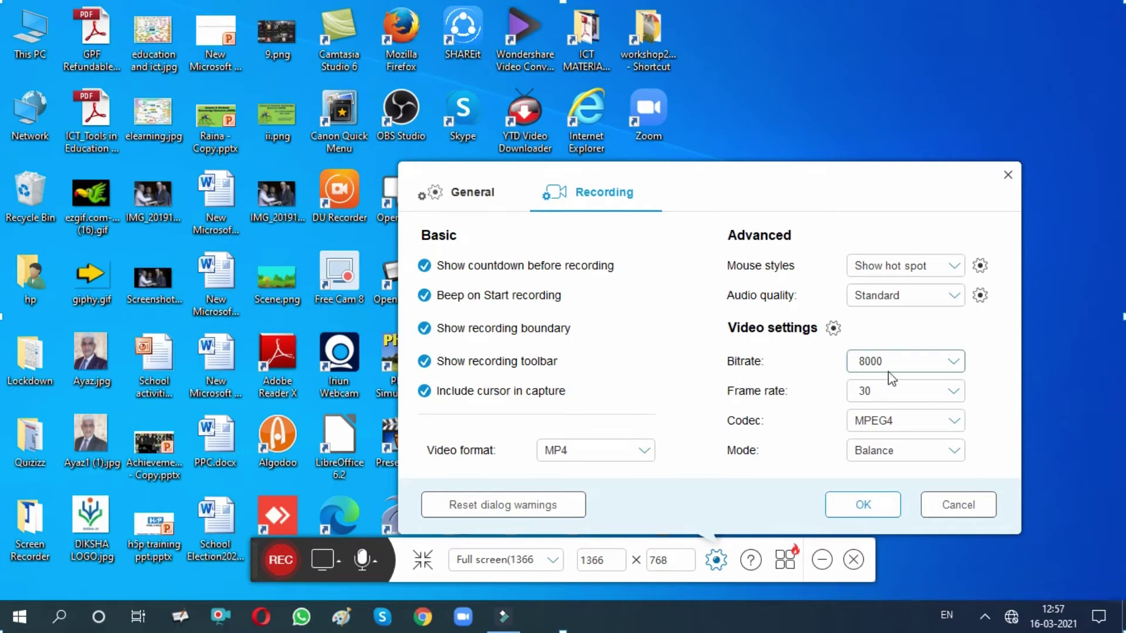
pyautogui.click(943, 364)
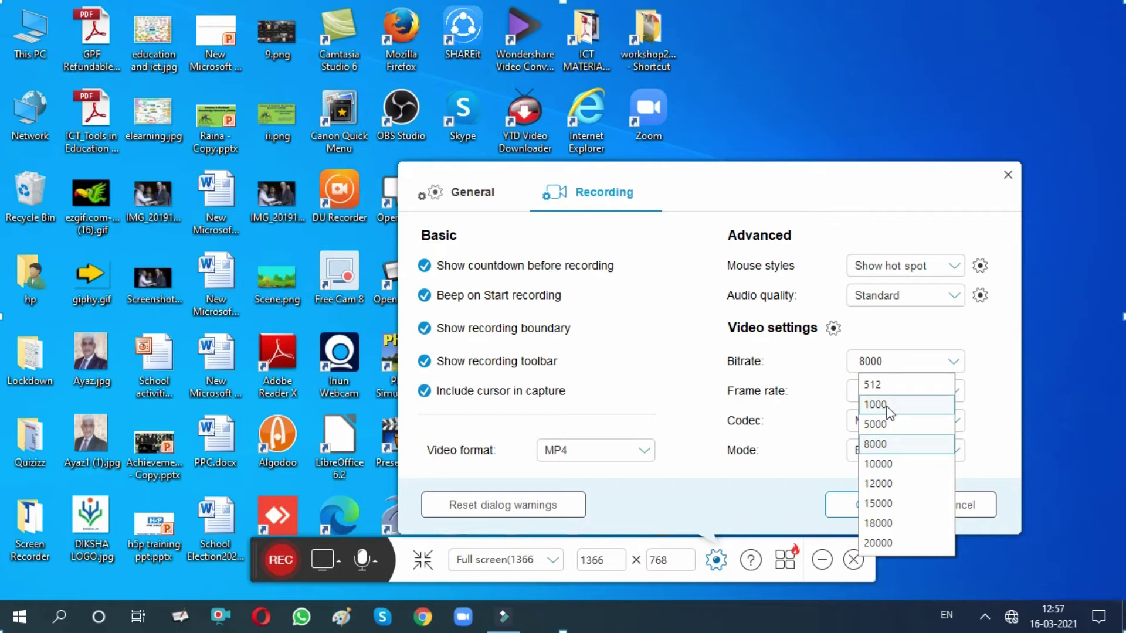
pyautogui.click(892, 446)
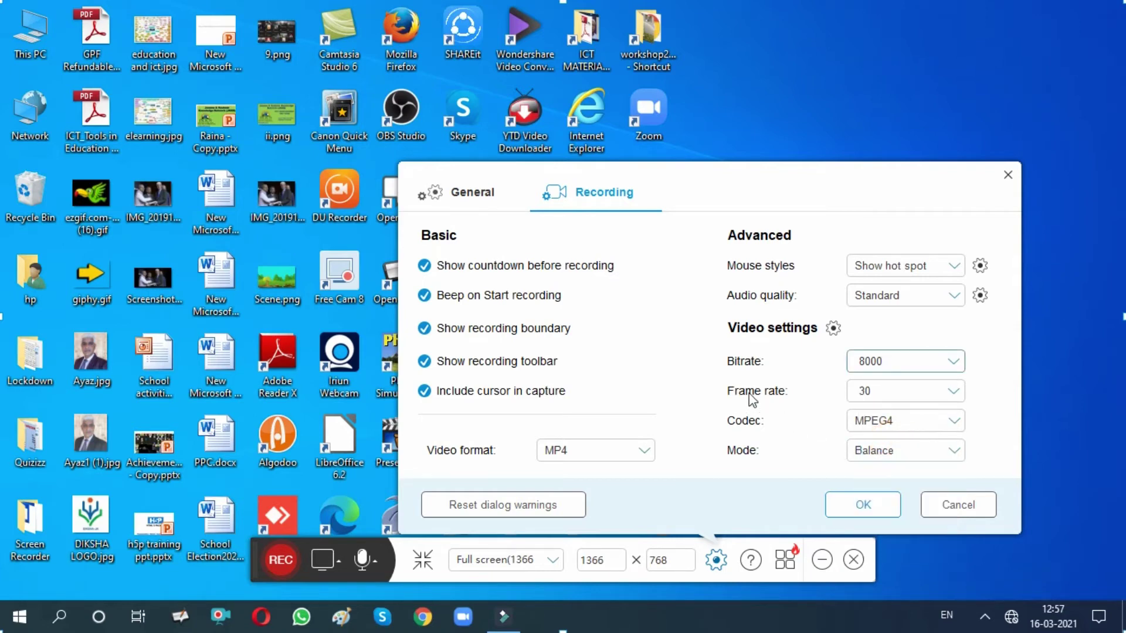
pyautogui.click(952, 393)
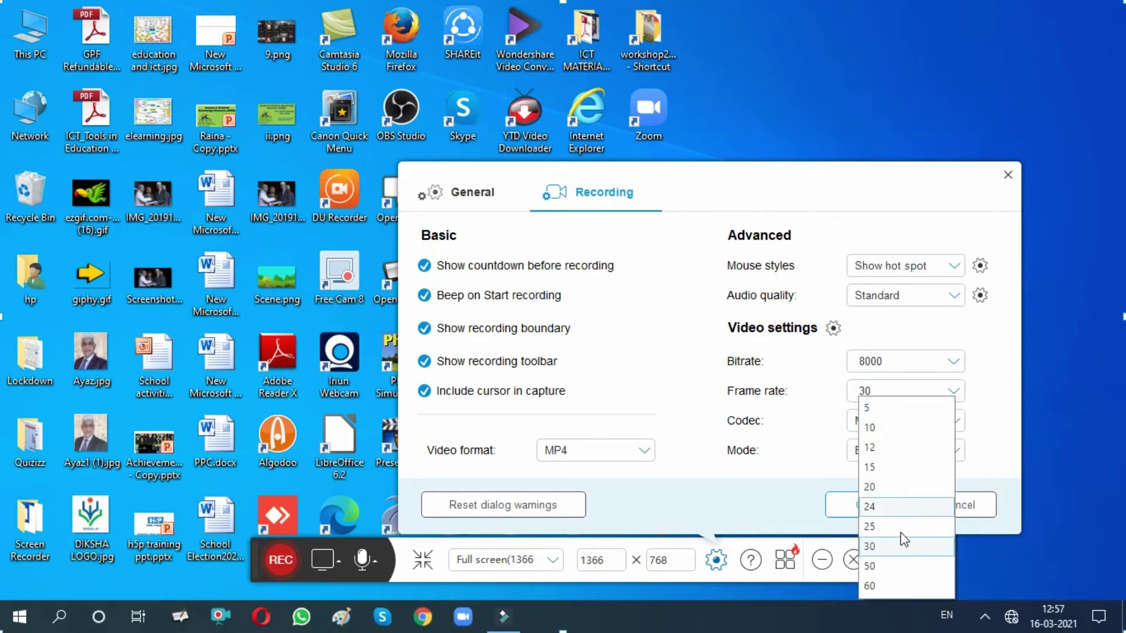
pyautogui.click(883, 507)
pyautogui.click(955, 392)
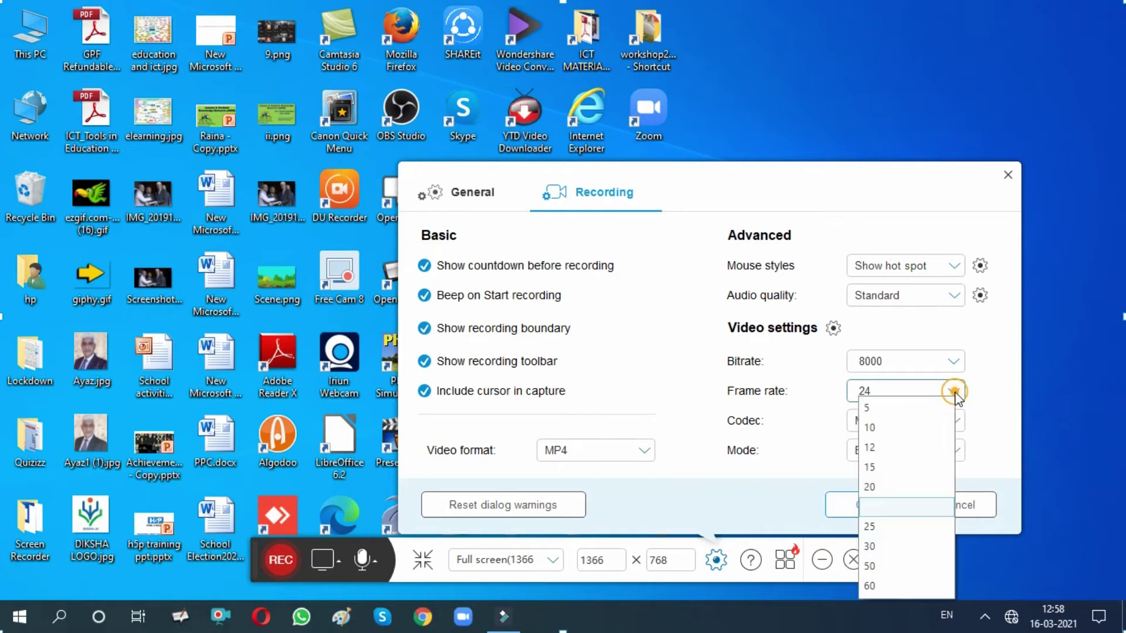
pyautogui.click(881, 543)
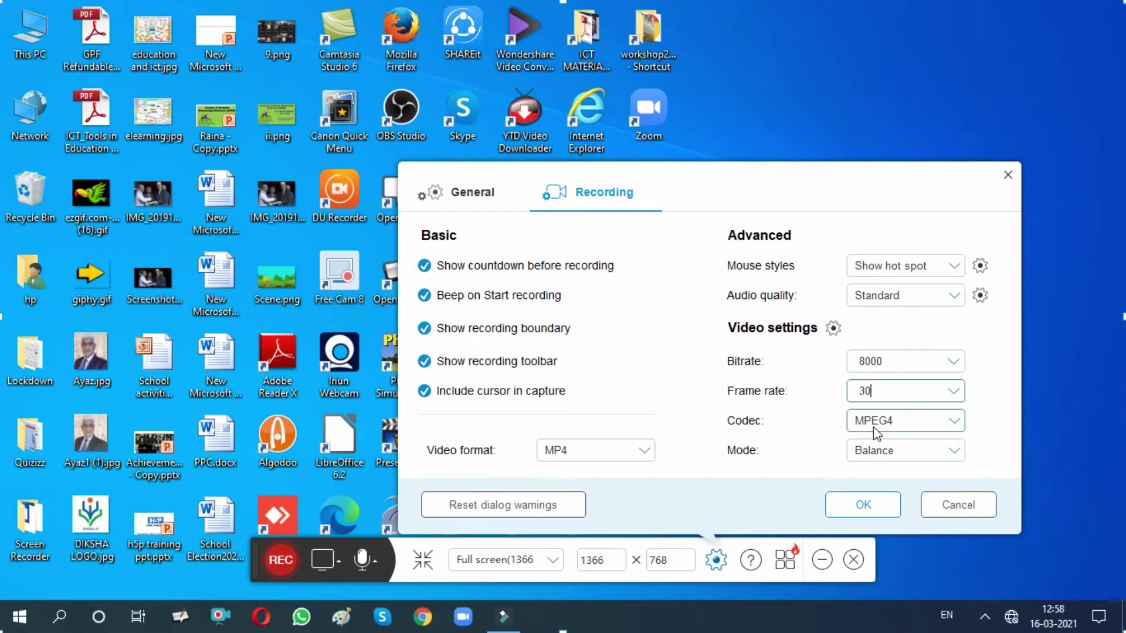
# Step: Set the video codec to MPEG4 and the encoding mode to Balance
pyautogui.click(954, 422)
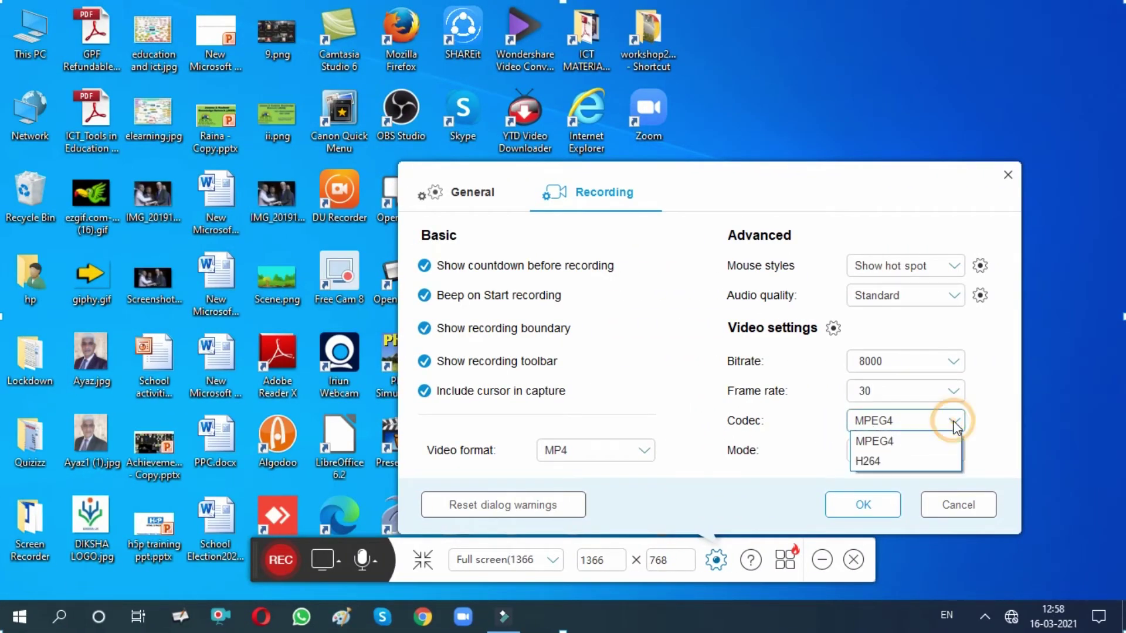
pyautogui.click(892, 445)
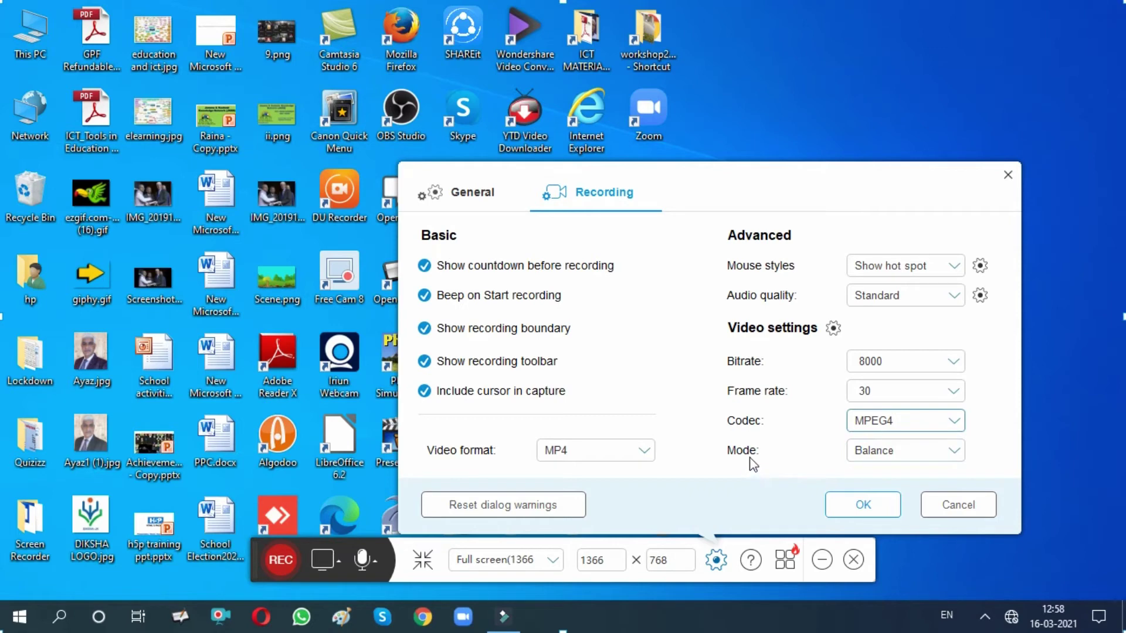
pyautogui.click(962, 453)
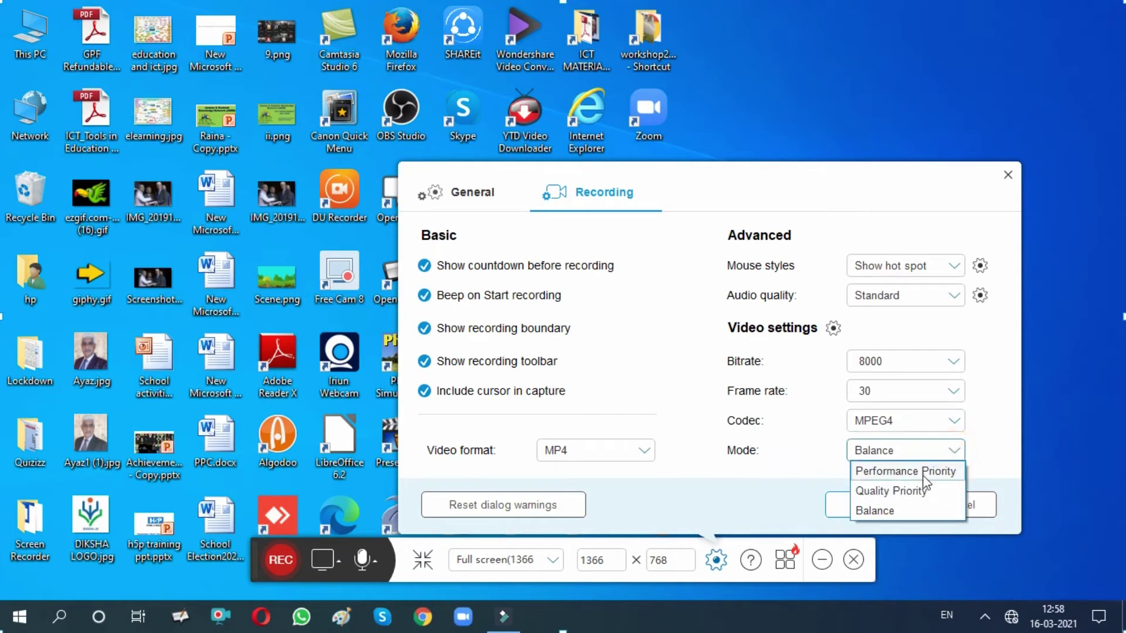
pyautogui.click(882, 512)
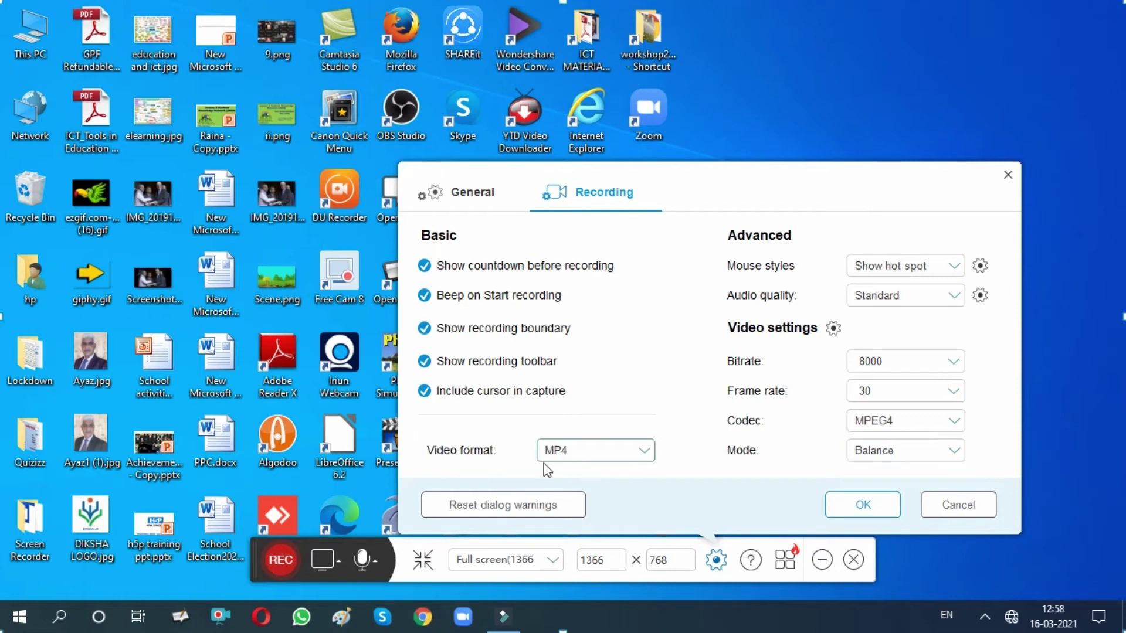
# Step: Set the video format to MP4 and save the recording settings
pyautogui.click(645, 451)
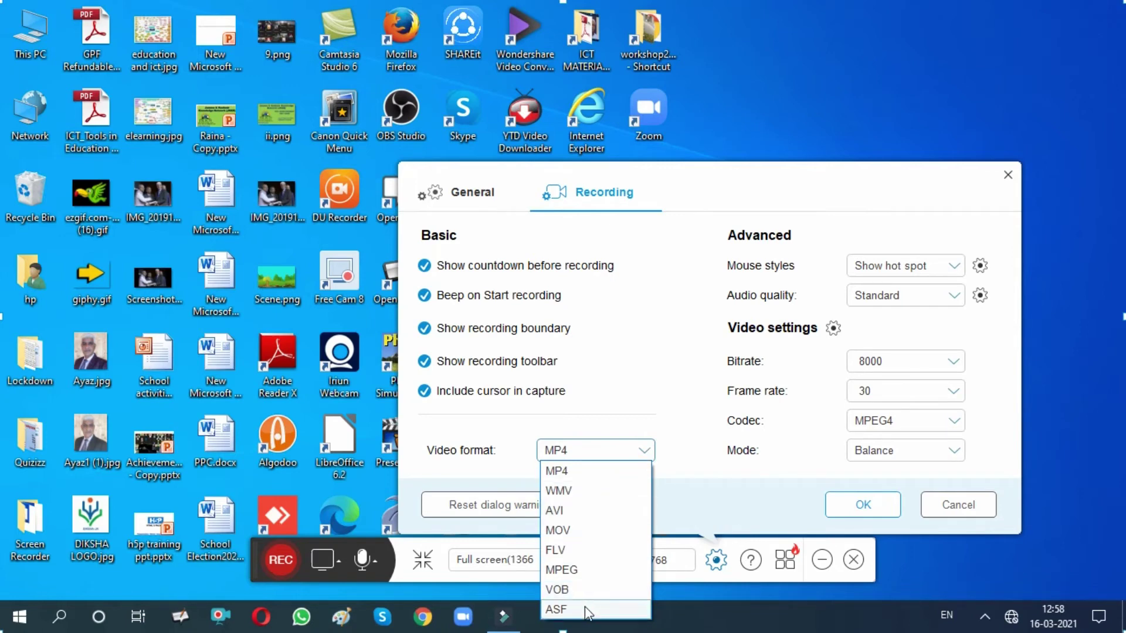
pyautogui.click(597, 473)
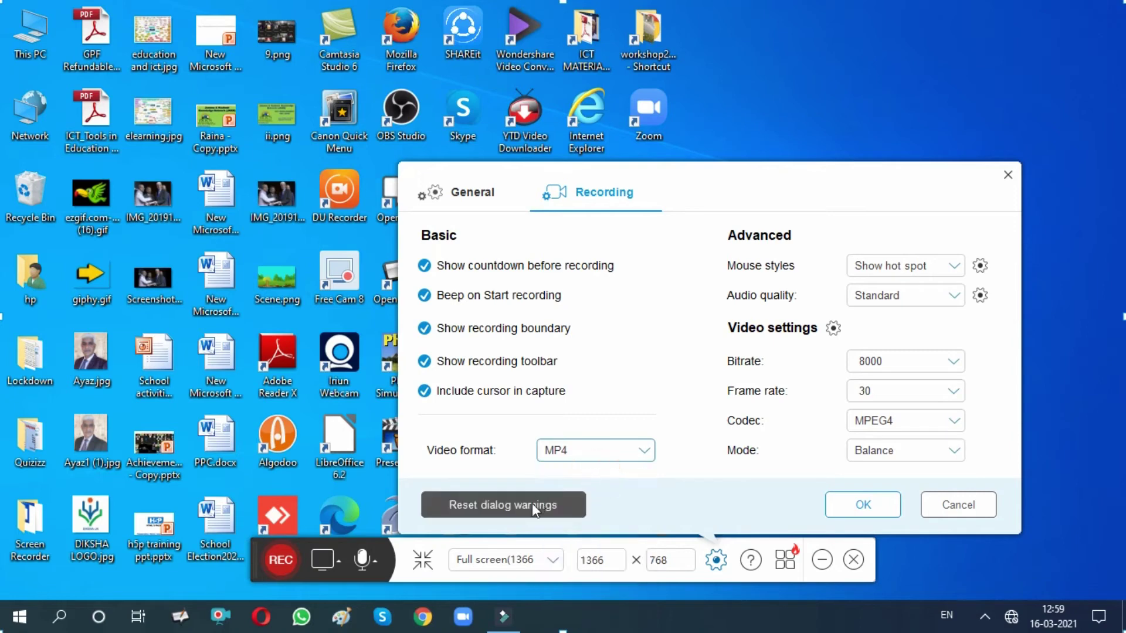
pyautogui.click(857, 506)
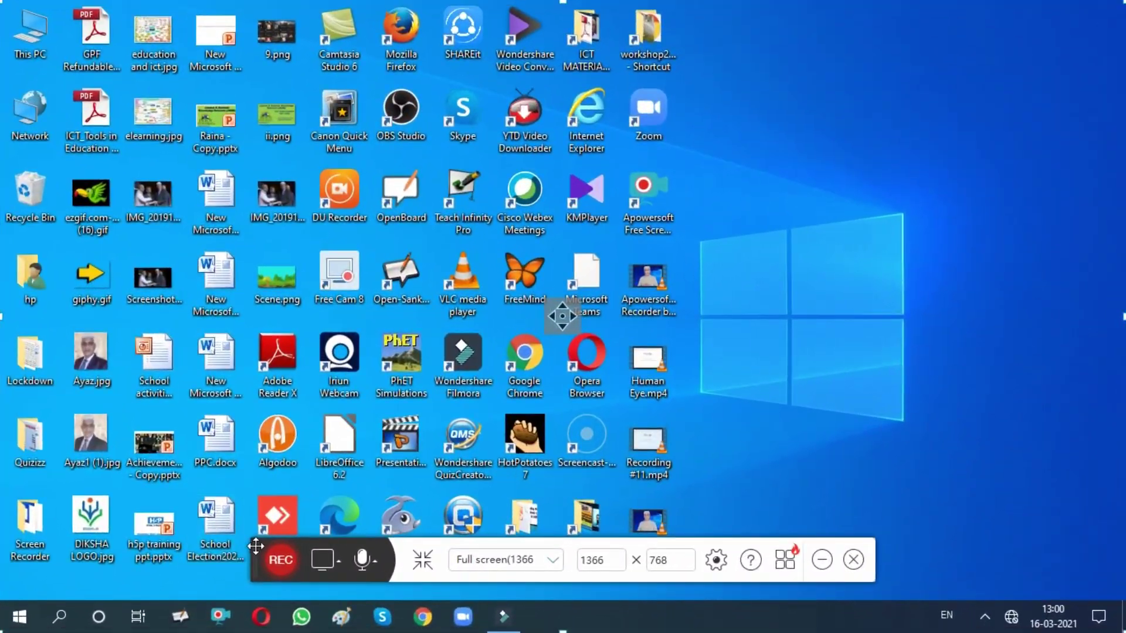
# Step: Start a full-screen recording, accept the readiness notice with its hotkey list, and pause the recording
pyautogui.click(282, 559)
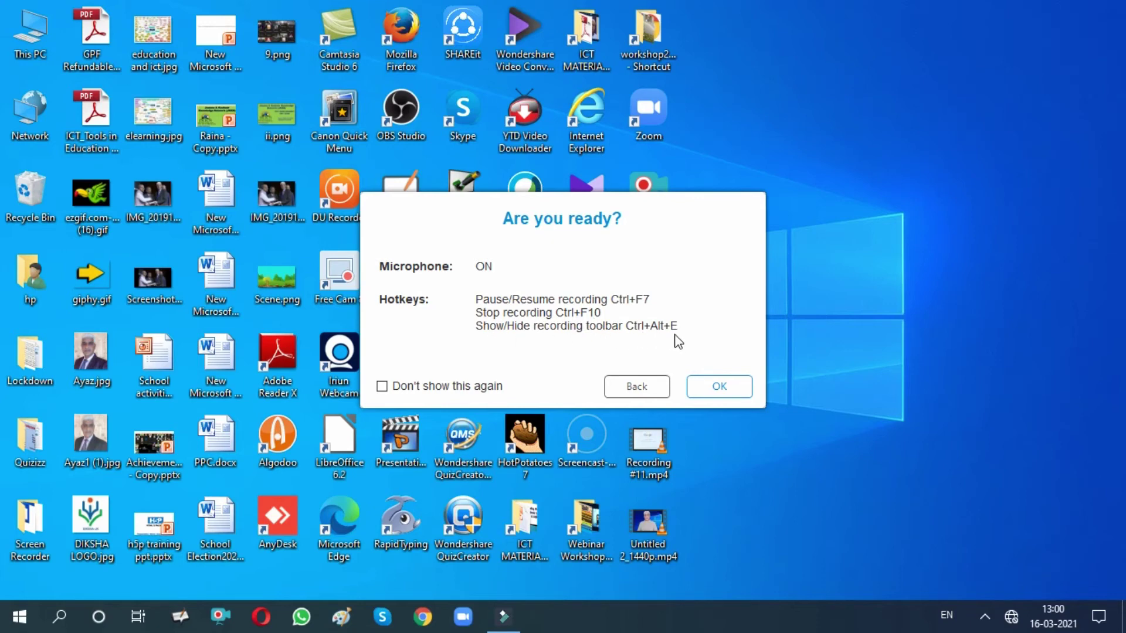
pyautogui.click(711, 393)
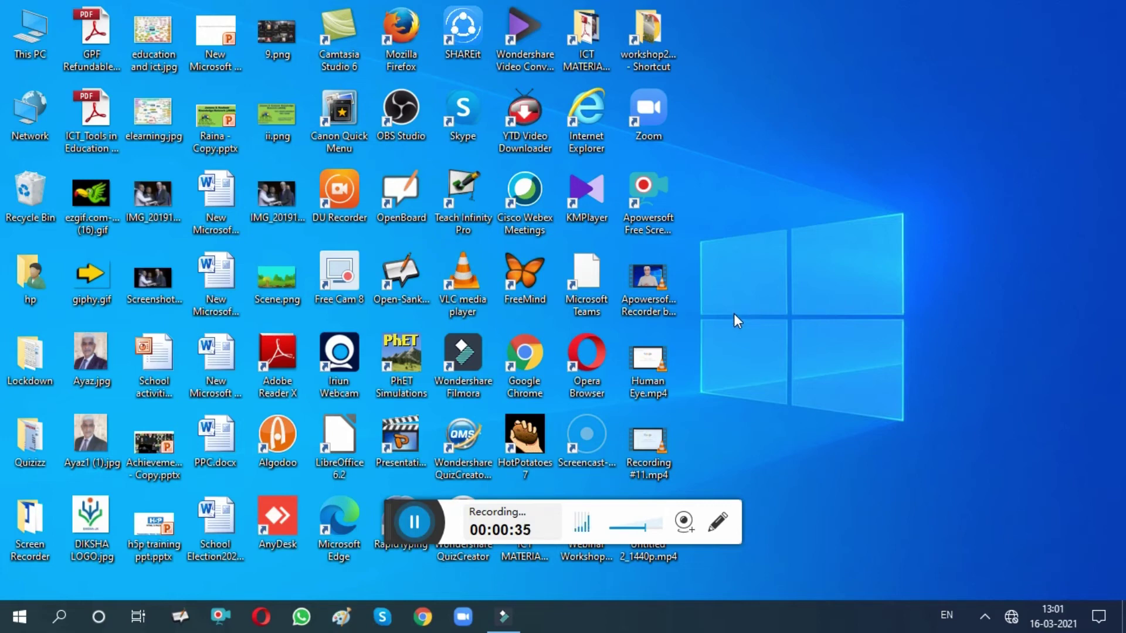
pyautogui.click(414, 523)
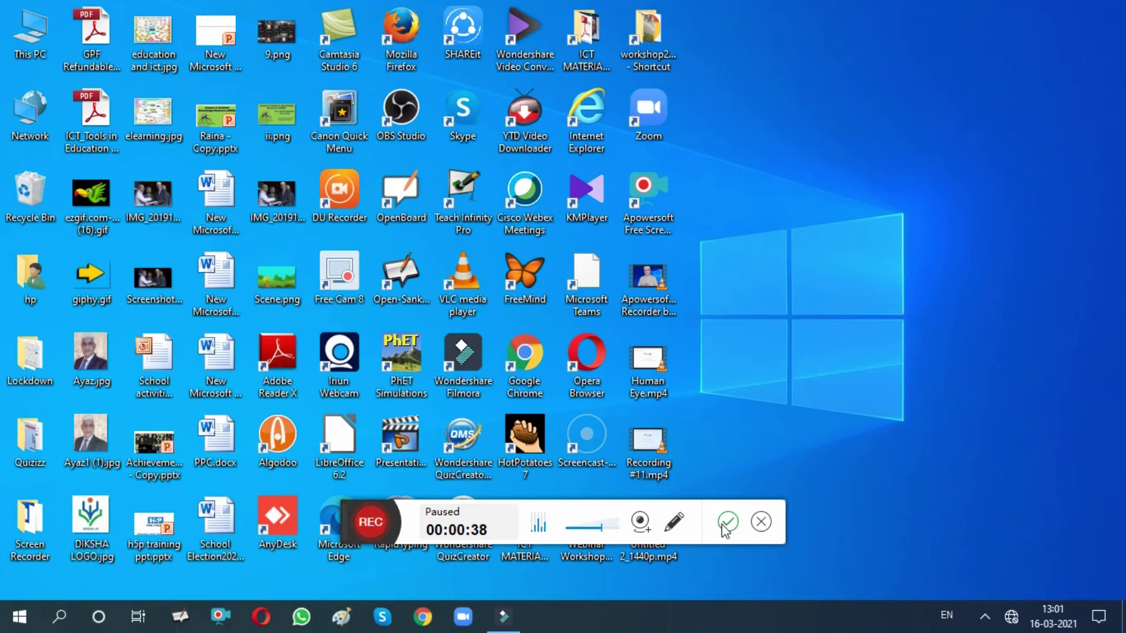
# Step: Check the delete option for the paused recording but keep the video, and try the drawing tool
pyautogui.click(761, 522)
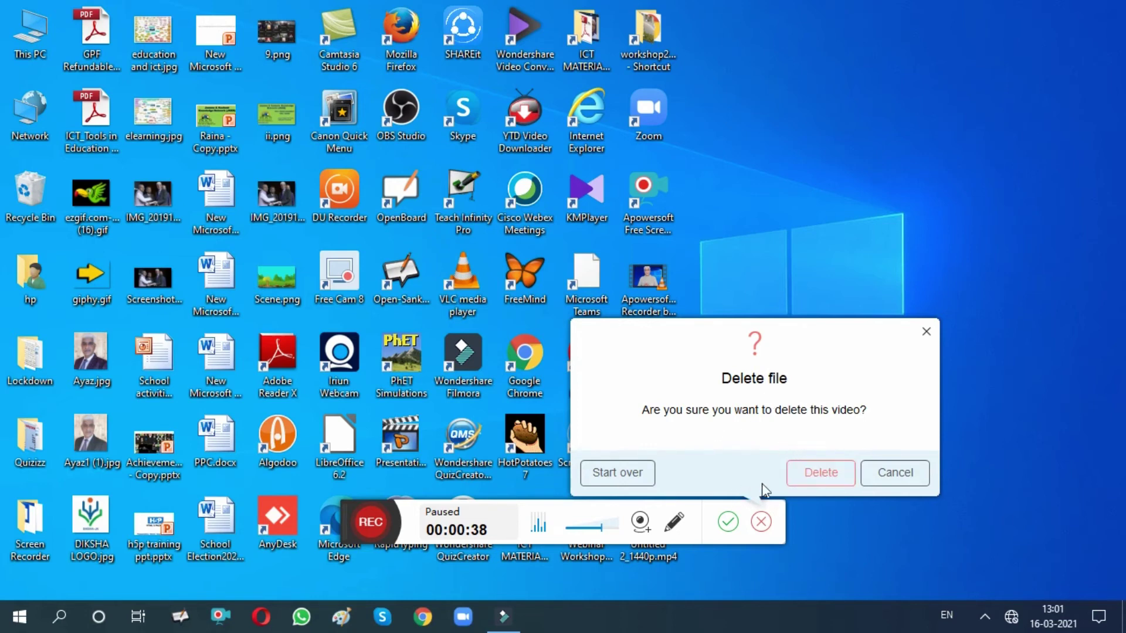
pyautogui.click(884, 471)
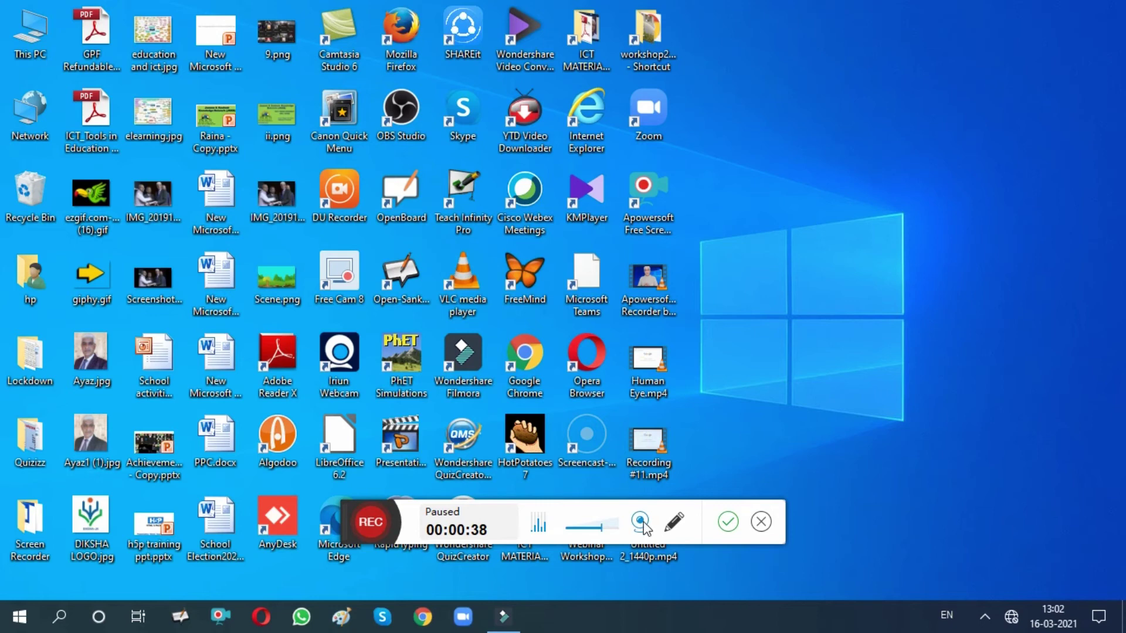
pyautogui.click(676, 521)
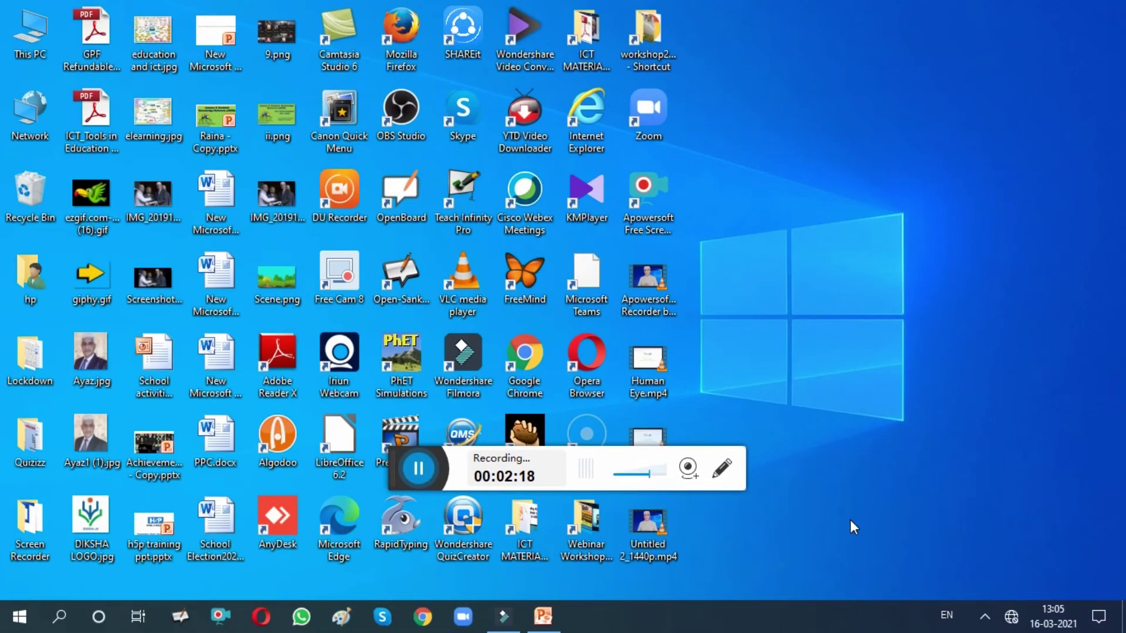
# Step: Switch to PowerPoint and start the slide show of the Human Eye & the Colourful World presentation
pyautogui.click(544, 617)
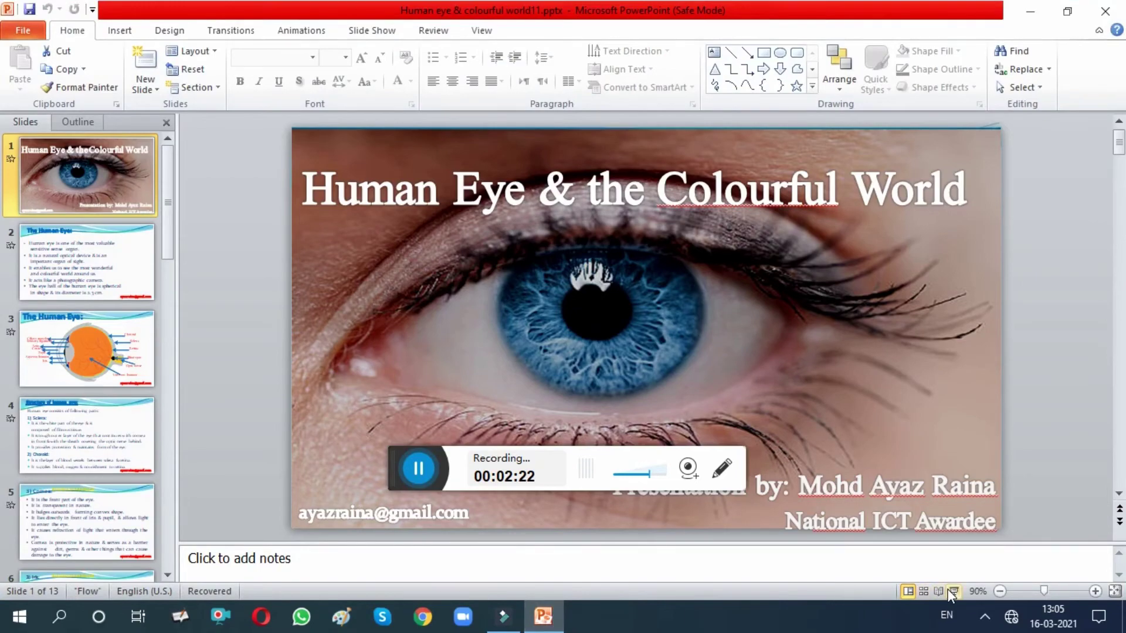
pyautogui.click(951, 592)
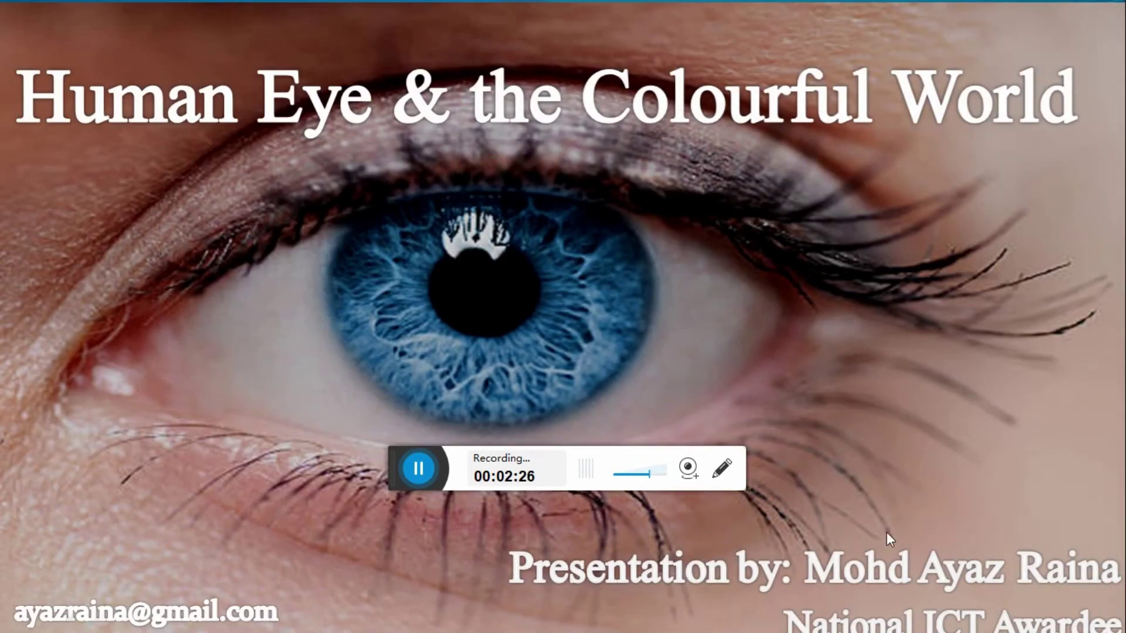
# Step: Add the Logitech HD Webcam C270 to the recording and move its picture just below the slide title
pyautogui.click(695, 471)
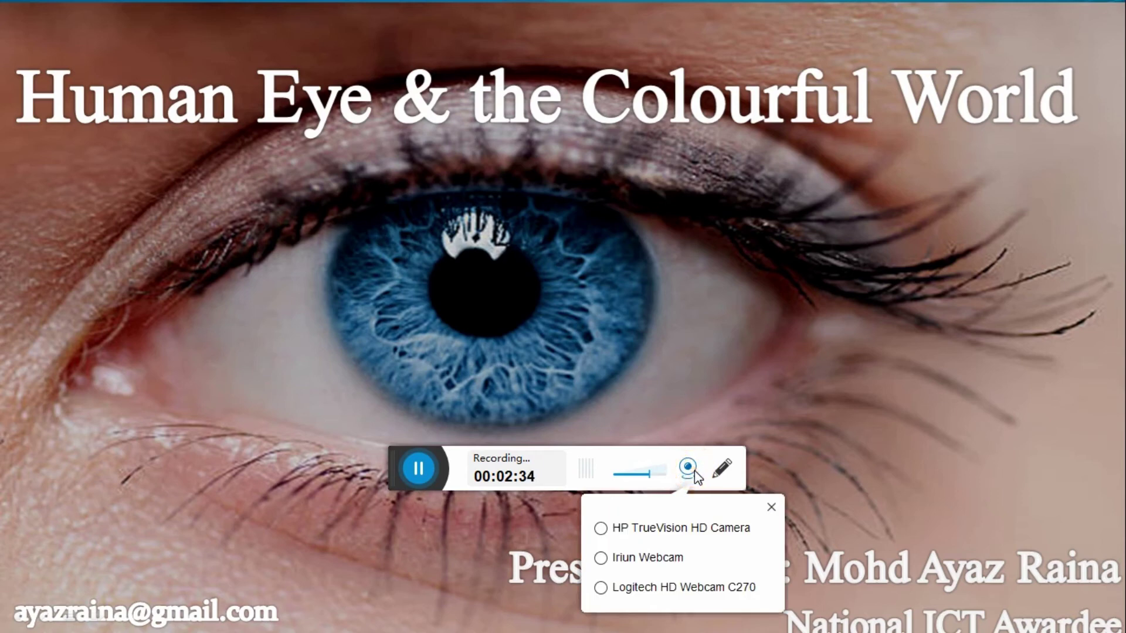
pyautogui.click(697, 588)
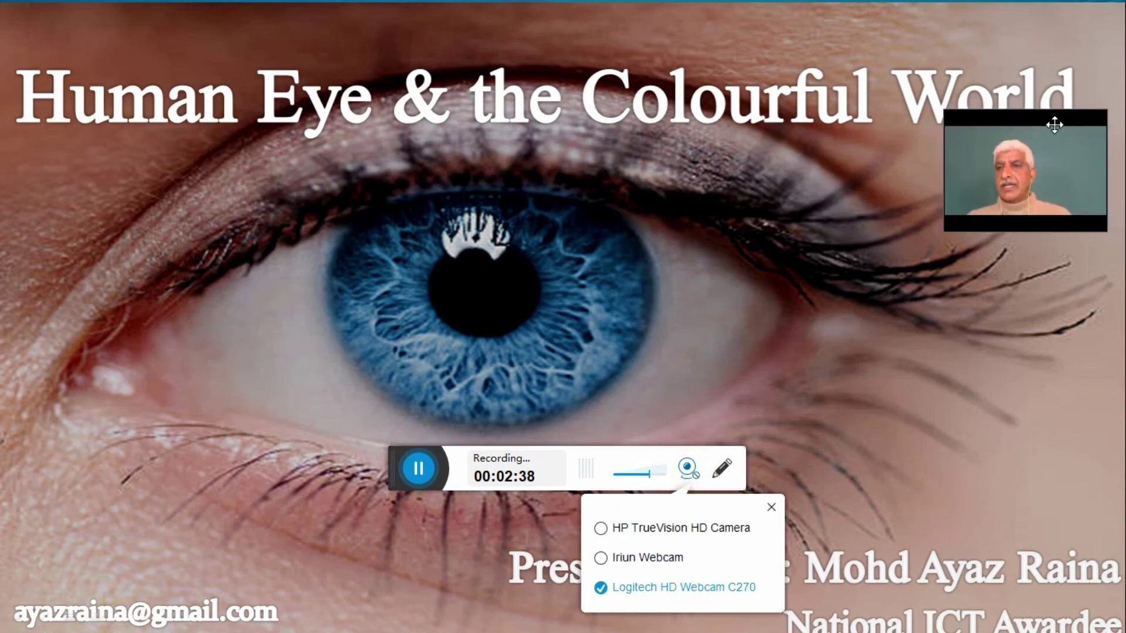
pyautogui.moveTo(1054, 125); pyautogui.dragTo(1060, 165)
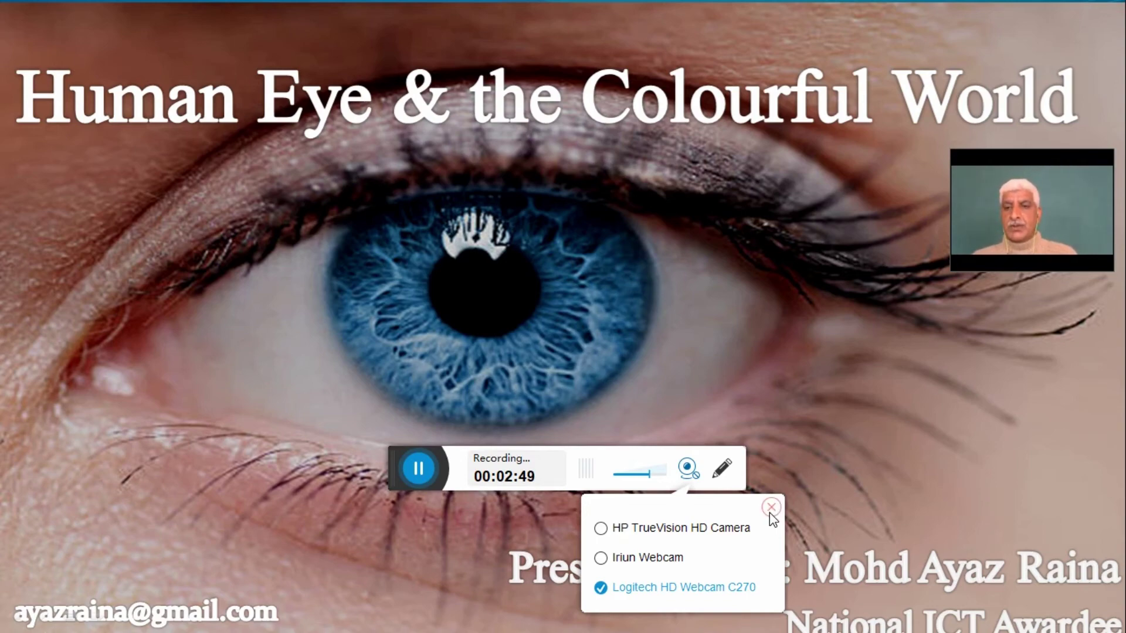
pyautogui.click(770, 510)
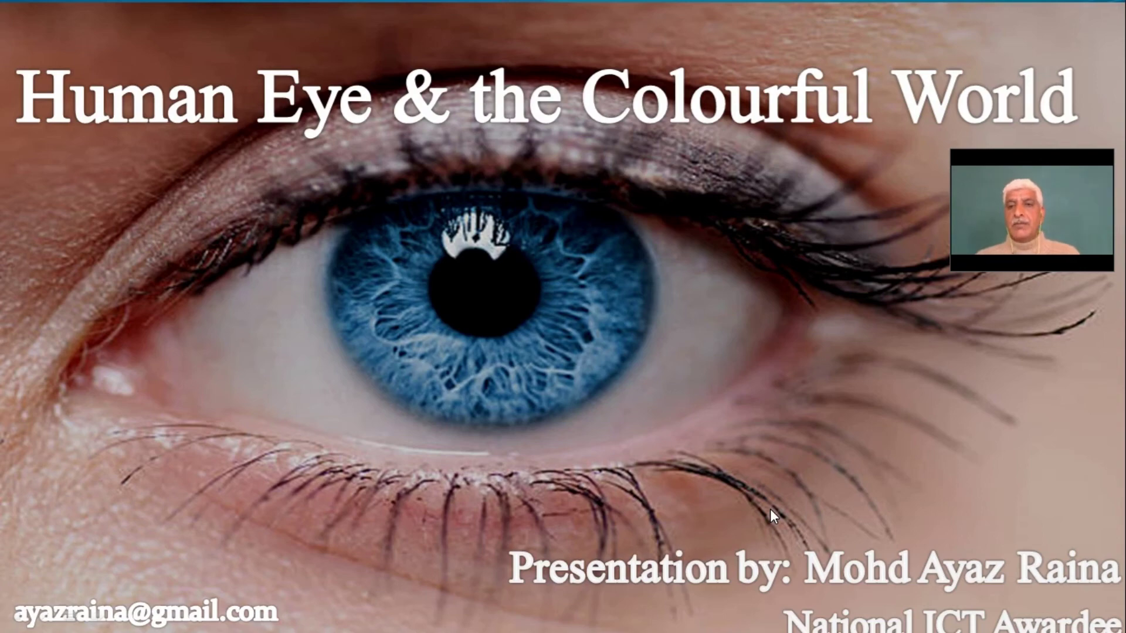
# Step: Advance the slide show to the labelled eye diagram and move the webcam picture up, clear of the Choroid and Sclera labels
pyautogui.click(860, 428)
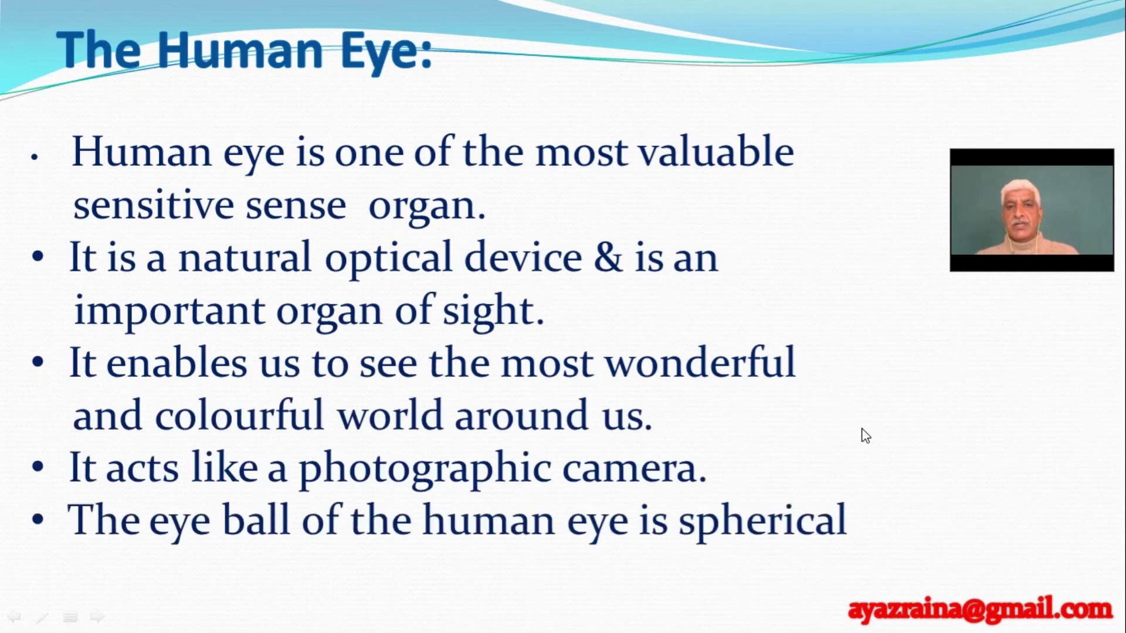
pyautogui.press('Right')
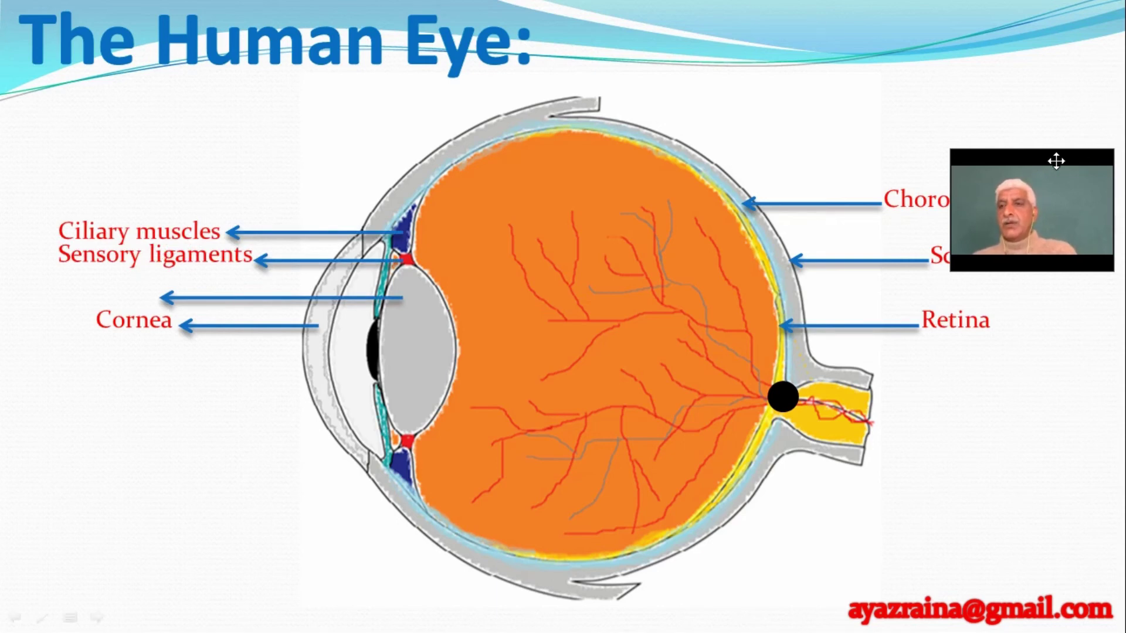
pyautogui.moveTo(1057, 163); pyautogui.dragTo(1047, 27)
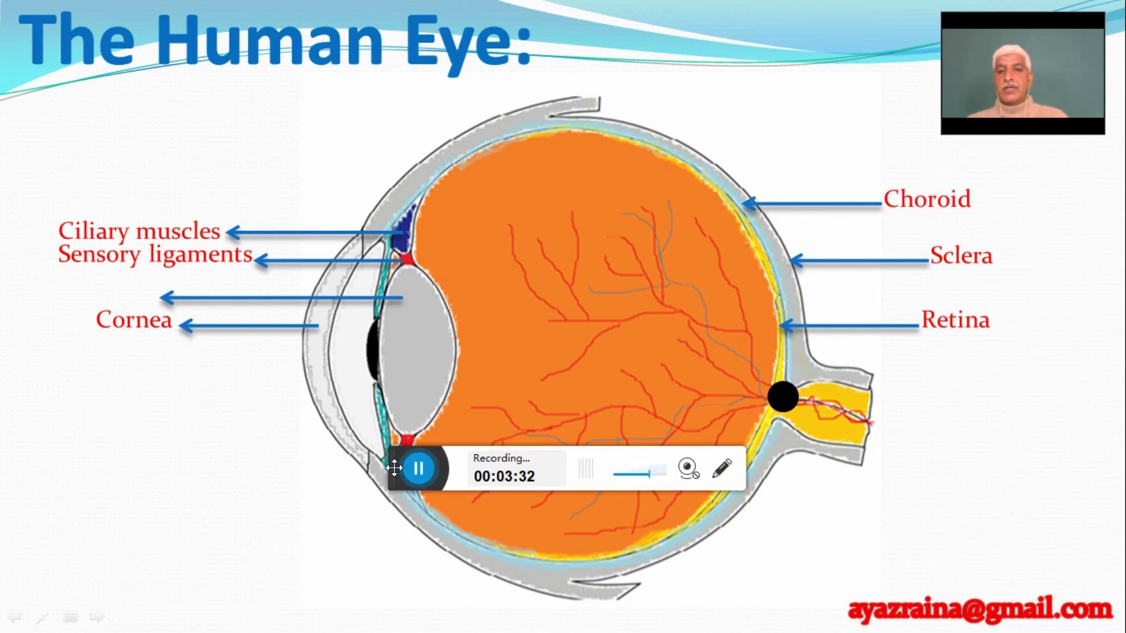
# Step: Move the recording toolbar down off the eye diagram, and finish and save the paused recording
pyautogui.moveTo(394, 467); pyautogui.dragTo(387, 596)
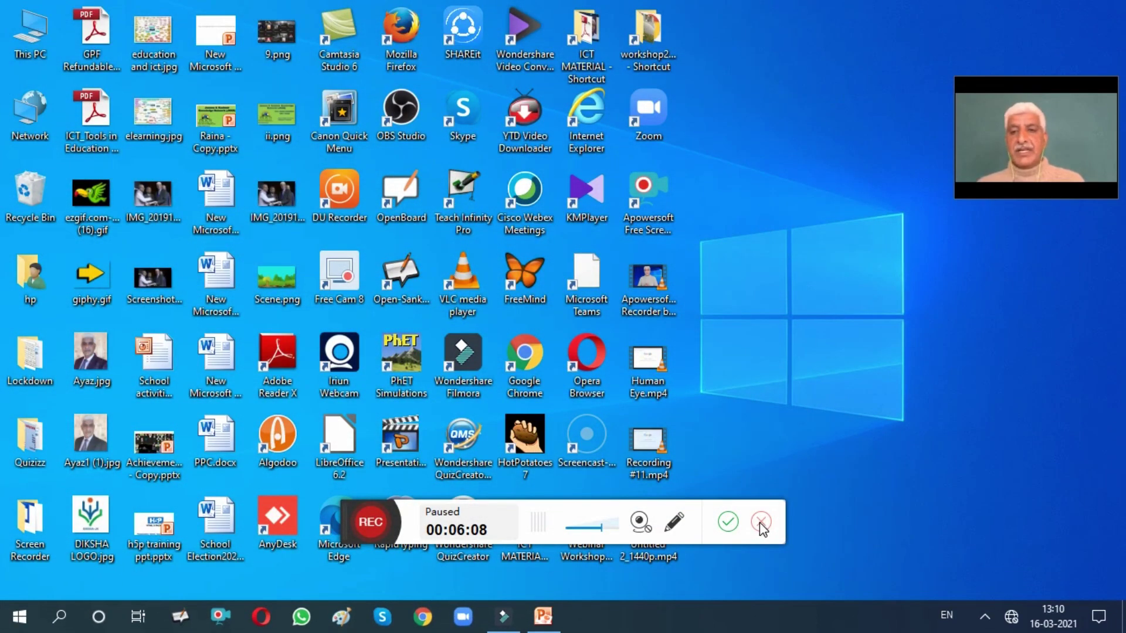
pyautogui.click(728, 523)
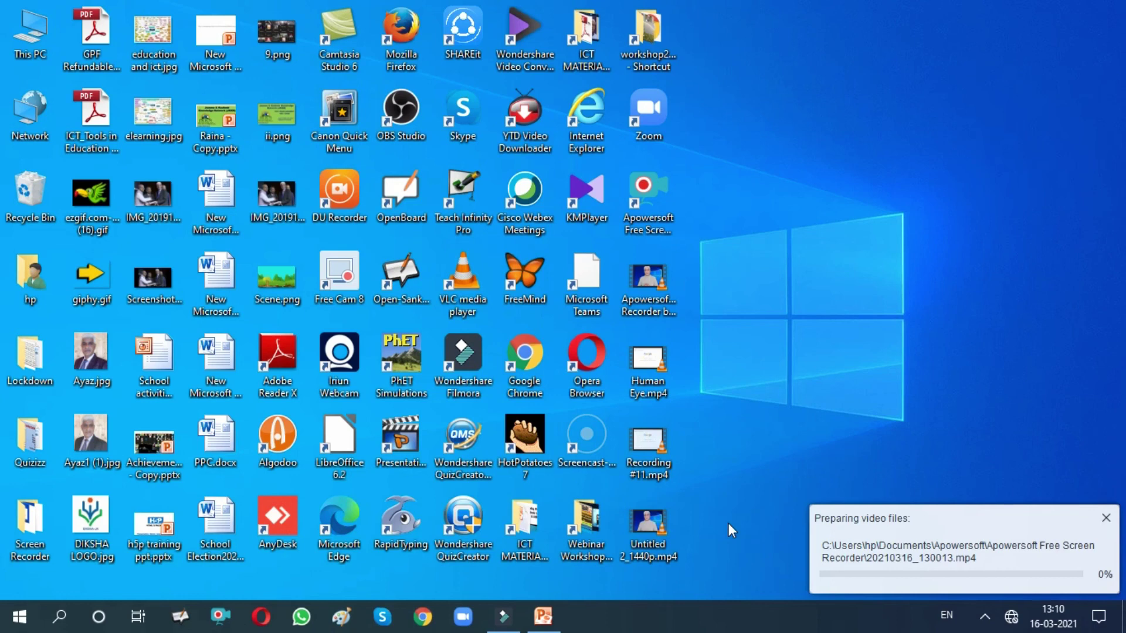